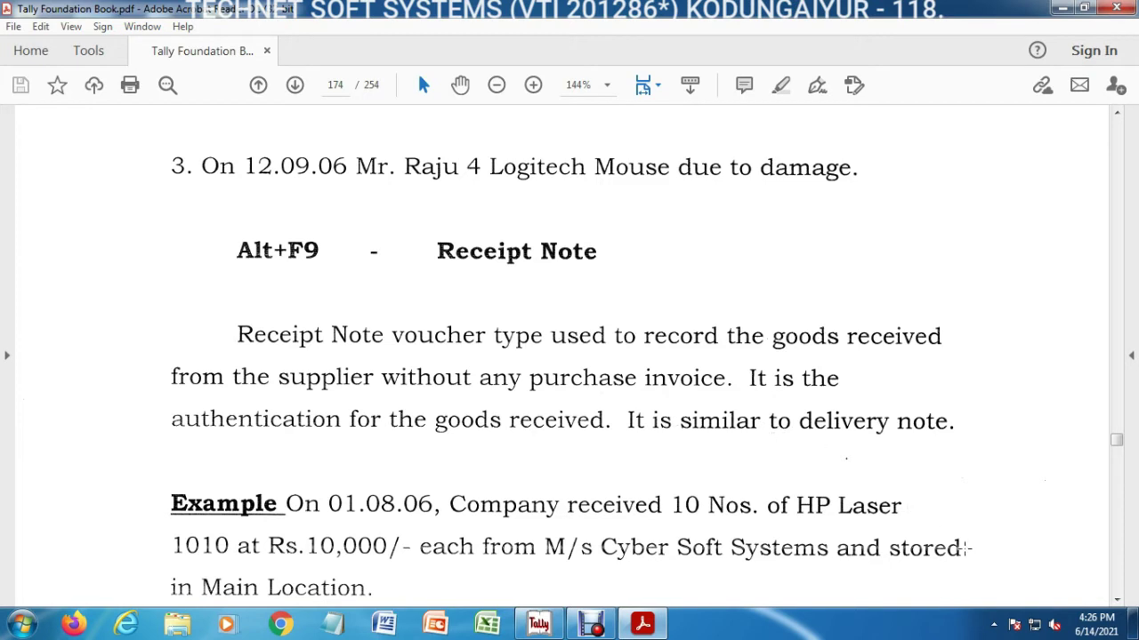
Read through the book's Receipt Note example to page 175, then minimize Acrobat Reader.
{"action": "left_click", "coordinate": [1118, 600]}
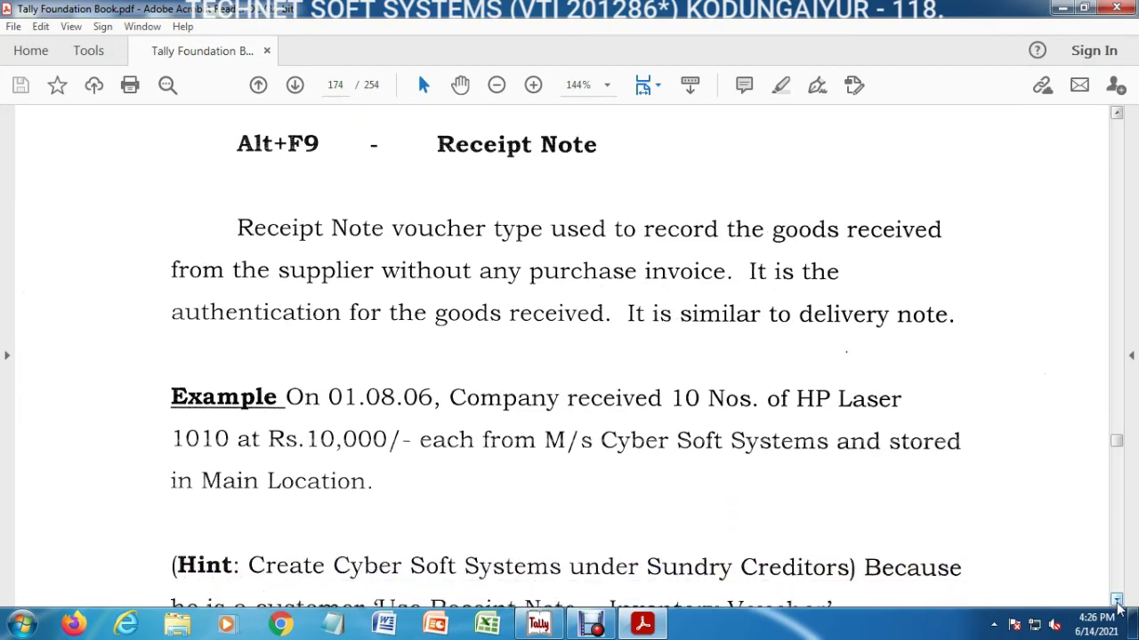
{"action": "left_click", "coordinate": [1117, 600]}
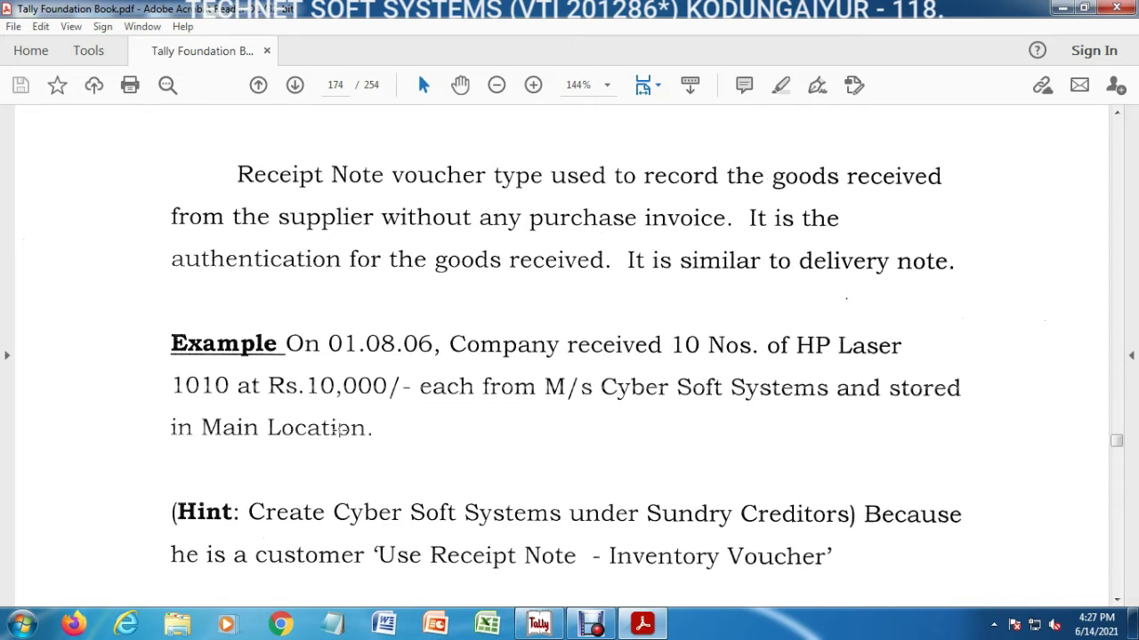
{"action": "left_click", "coordinate": [1118, 600]}
{"action": "left_click_drag", "start_coordinate": [1117, 600], "coordinate": [1118, 601]}
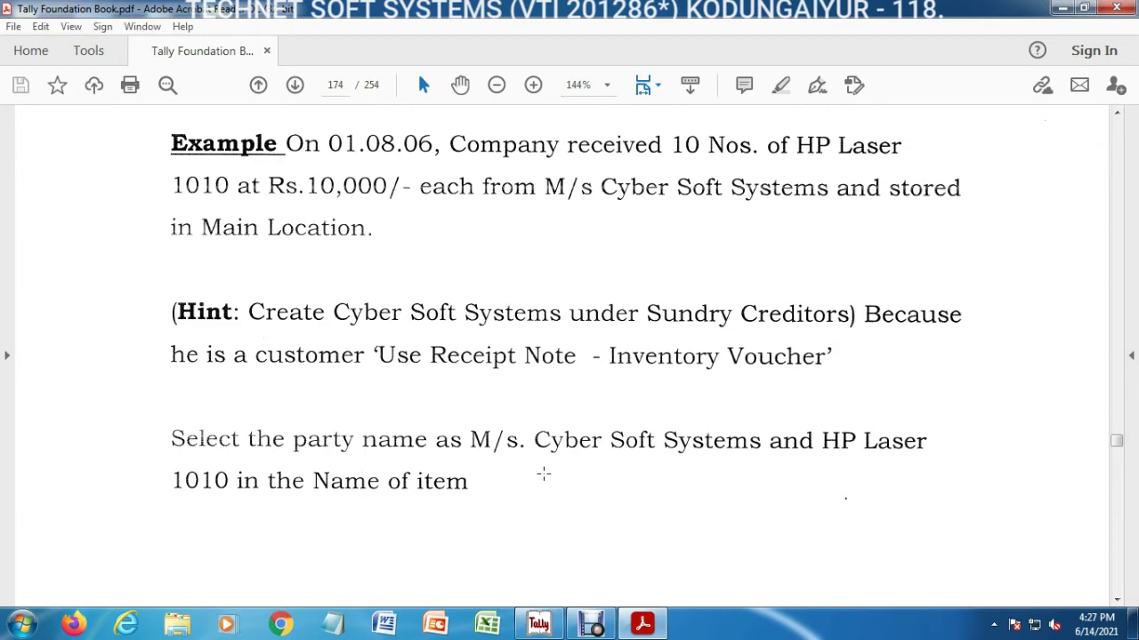
{"action": "left_click", "coordinate": [1117, 601]}
{"action": "scroll", "coordinate": [1116, 600], "scroll_direction": "down", "scroll_amount": 10}
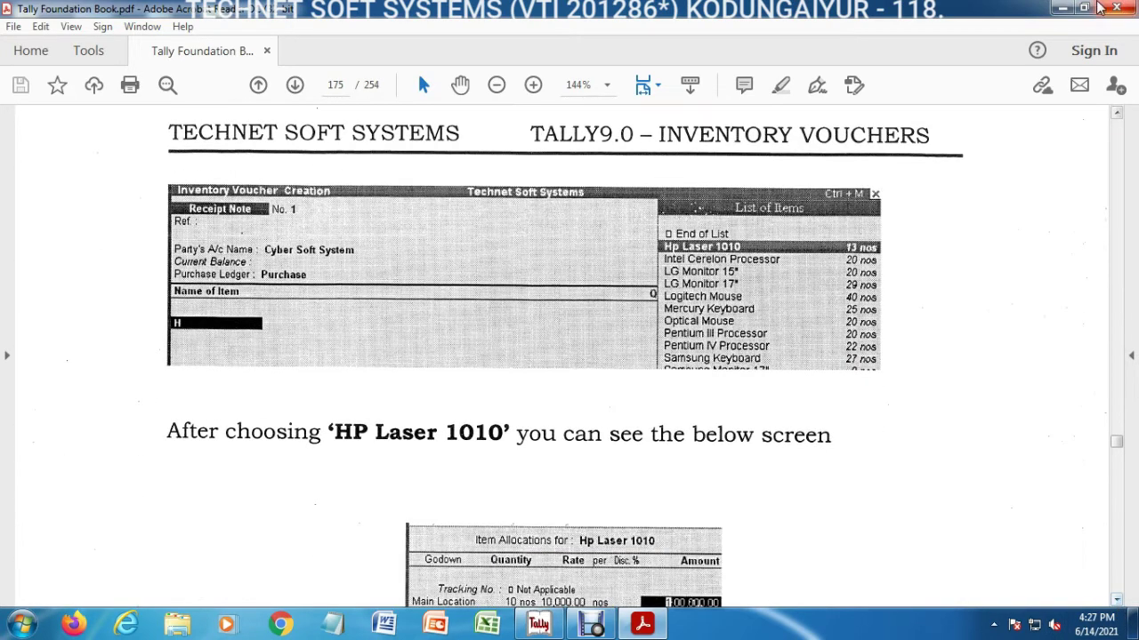
{"action": "left_click", "coordinate": [1062, 8]}
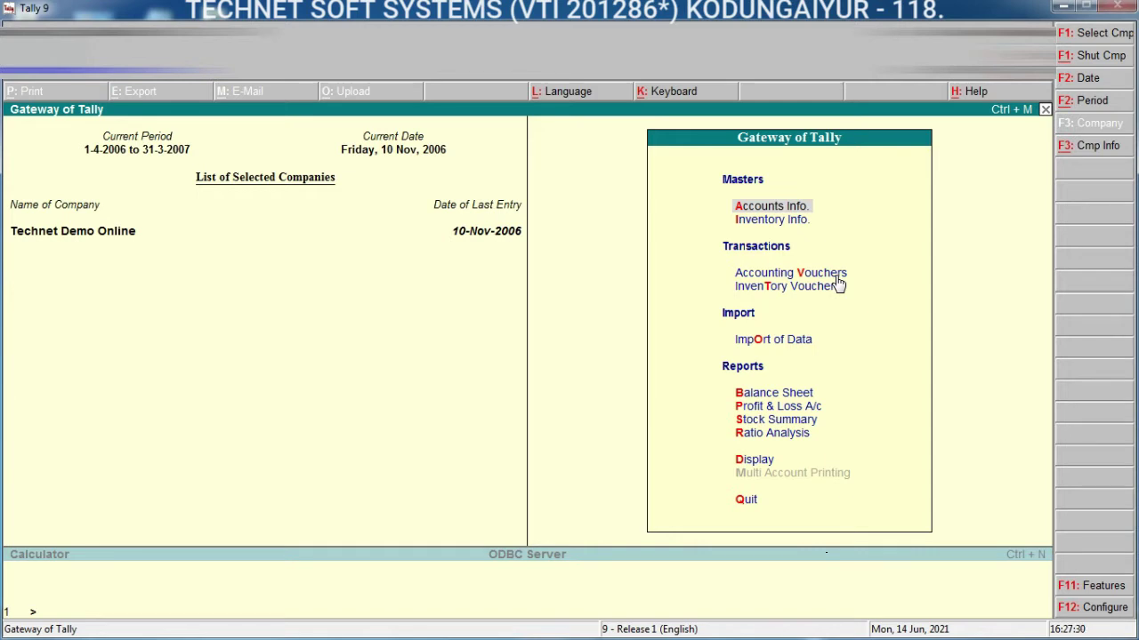
Start a Receipt Note inventory voucher dated 1-Aug-2006.
{"action": "left_click", "coordinate": [822, 290]}
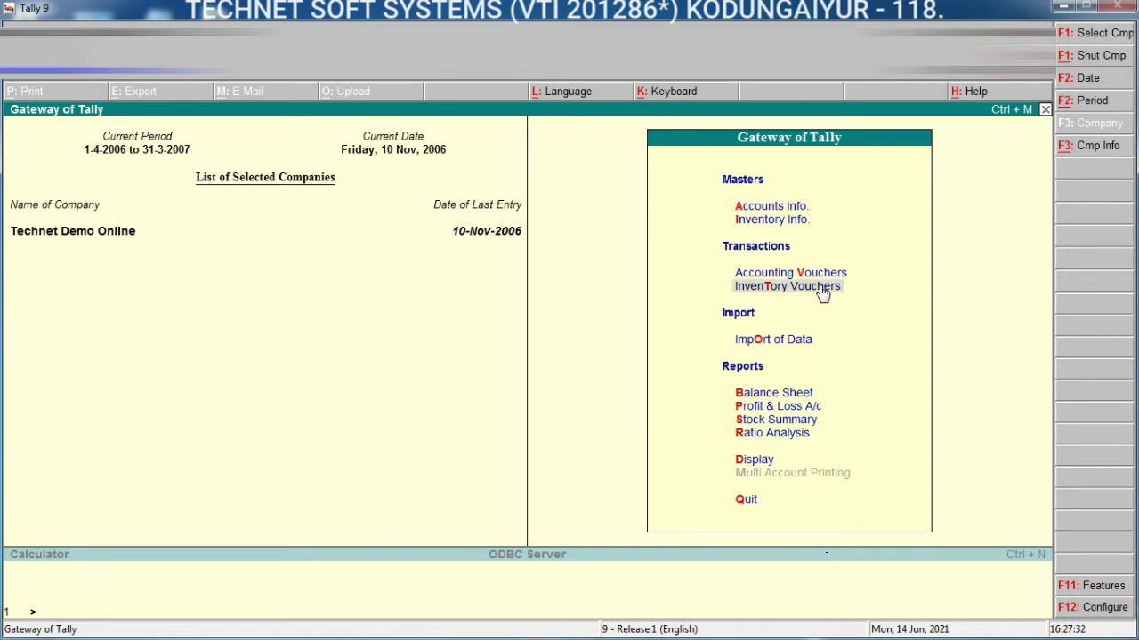
{"action": "left_click", "coordinate": [822, 292]}
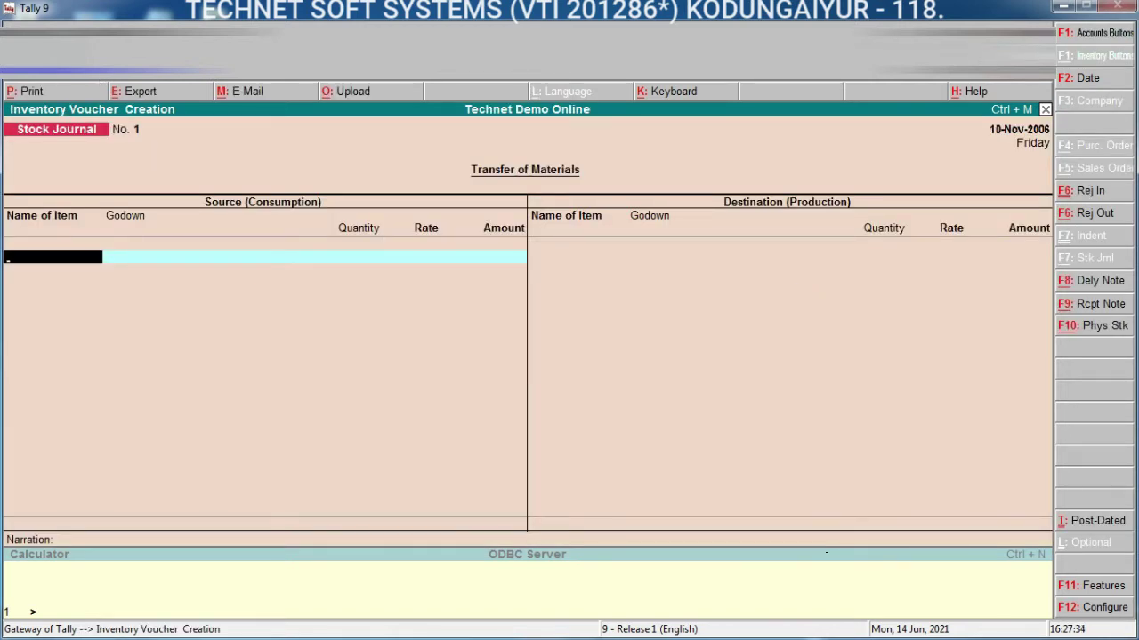
{"action": "left_click", "coordinate": [1086, 311]}
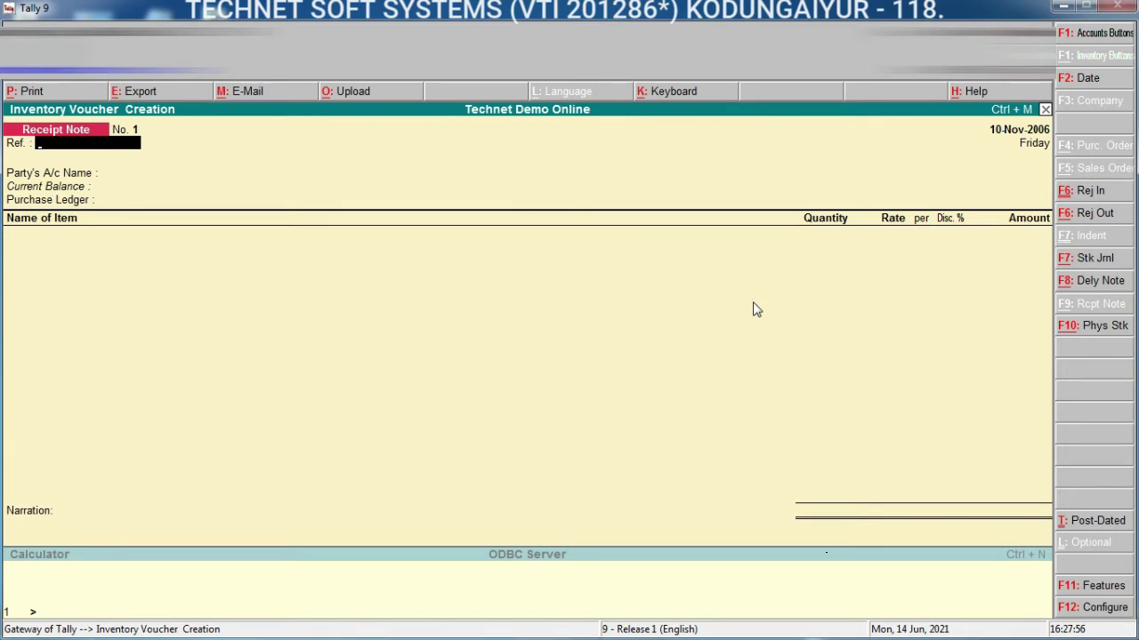
{"action": "key", "text": "F2"}
{"action": "type", "text": "1-8"}
{"action": "key", "text": "Return"}
{"action": "key", "text": "Return"}
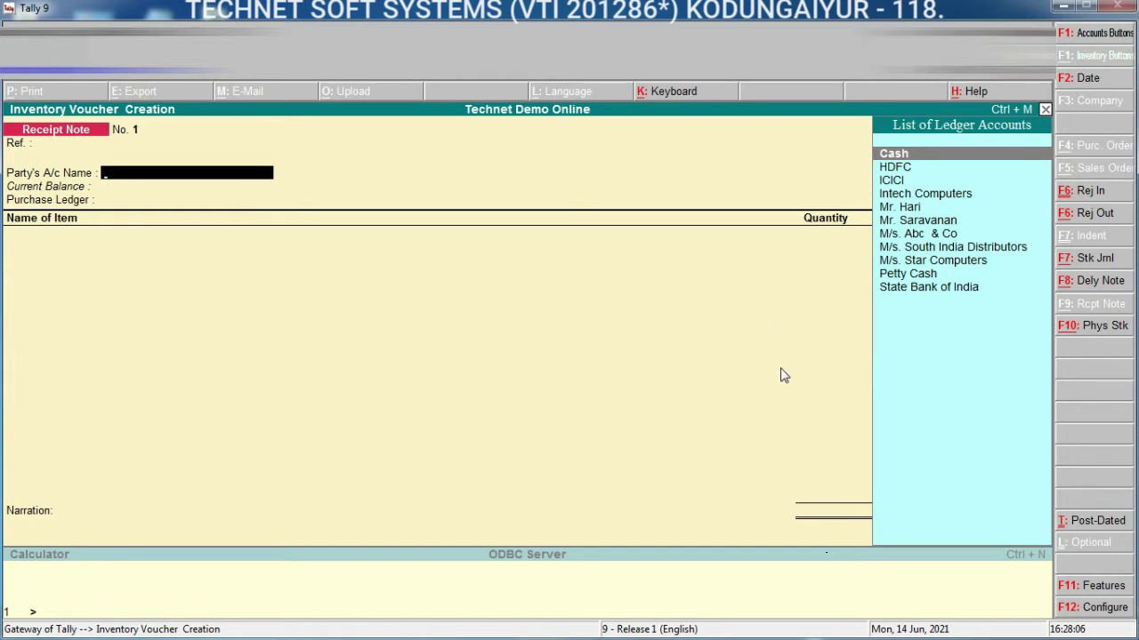
Create party ledger 'M/S. Cyber Soft Systems' under Sundry Creditors, leaving other fields at defaults.
{"action": "key", "text": "alt+c"}
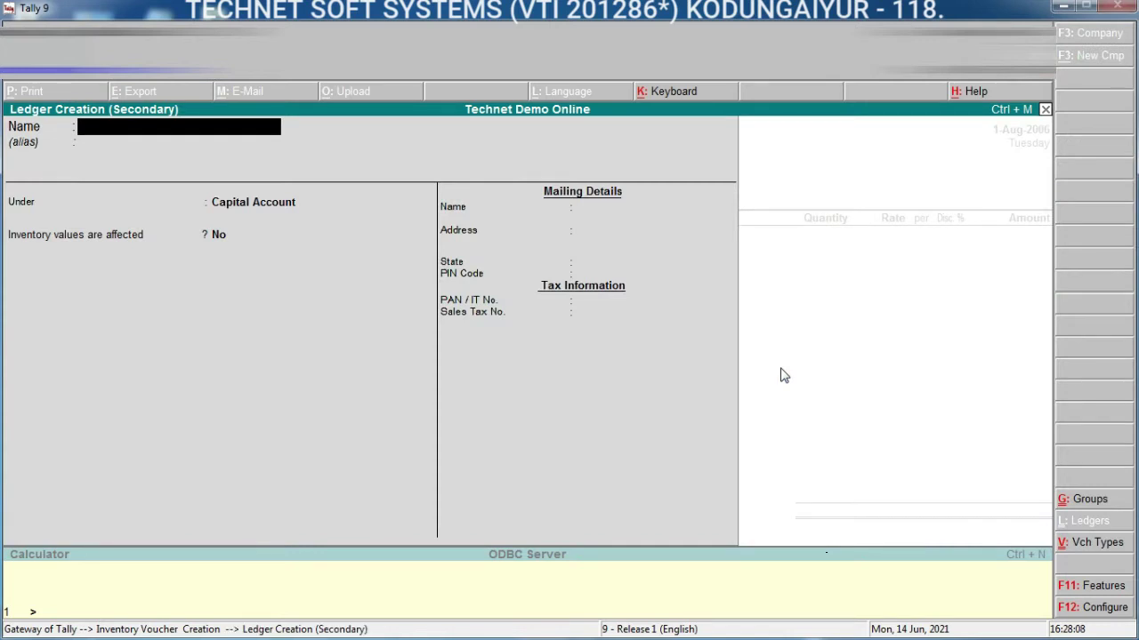
{"action": "type", "text": "M/S."}
{"action": "type", "text": "Cyber Soft"}
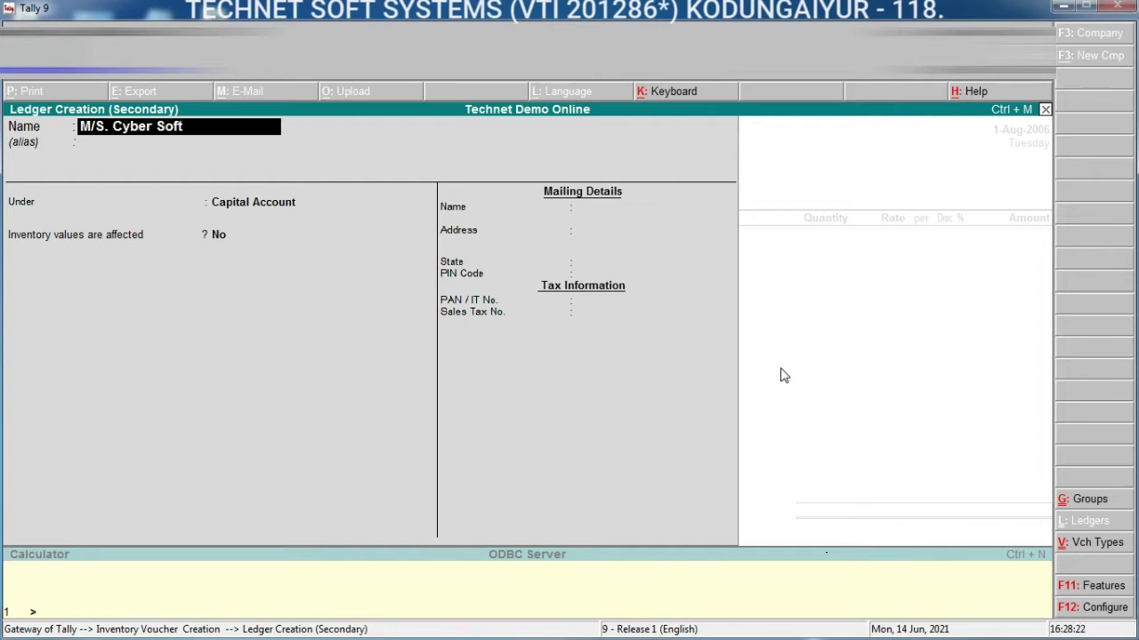
{"action": "type", "text": " Systems"}
{"action": "key", "text": "Return"}
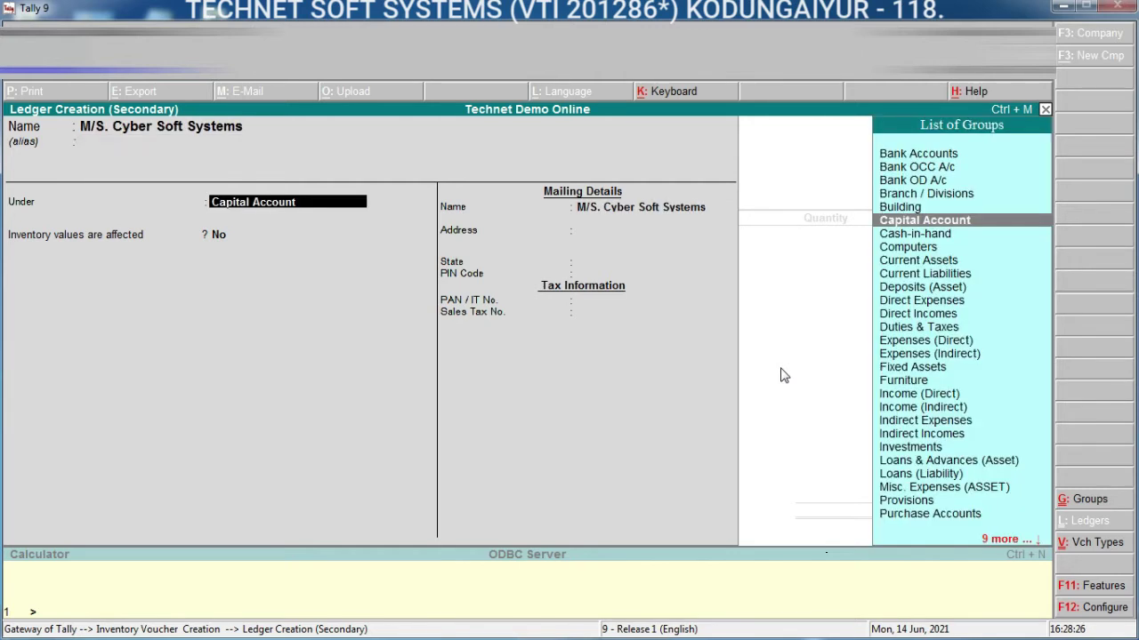
{"action": "type", "text": "S"}
{"action": "key", "text": "Up"}
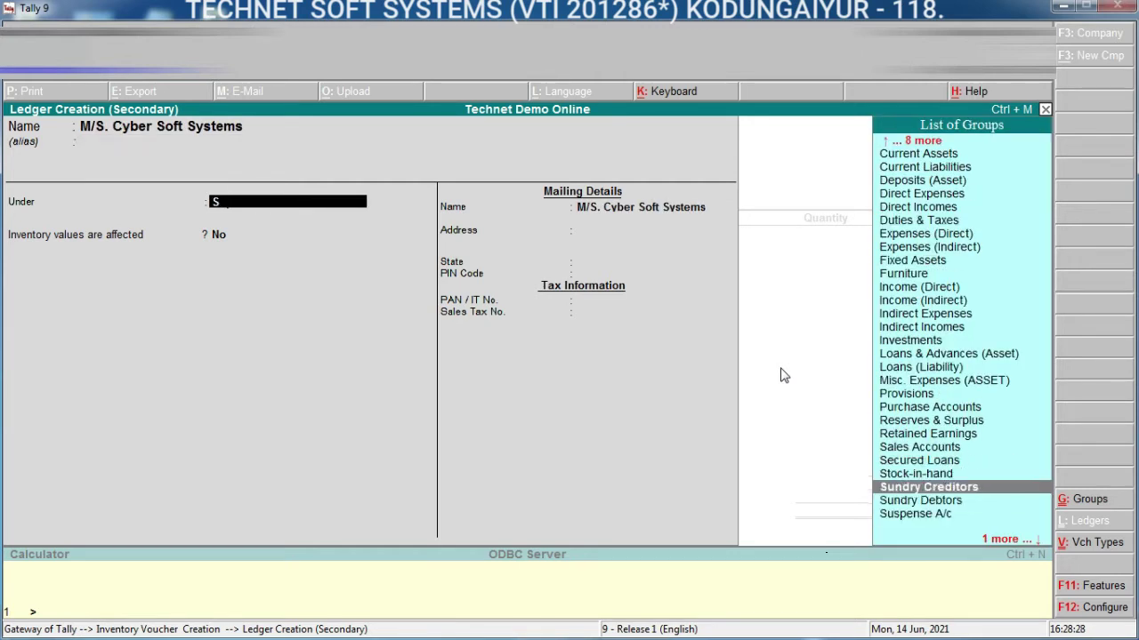
{"action": "key", "text": "Return"}
{"action": "key", "text": "Return"}
{"action": "key", "text": "Return"}
{"action": "key", "text": "Return"}
{"action": "key", "text": "Return"}
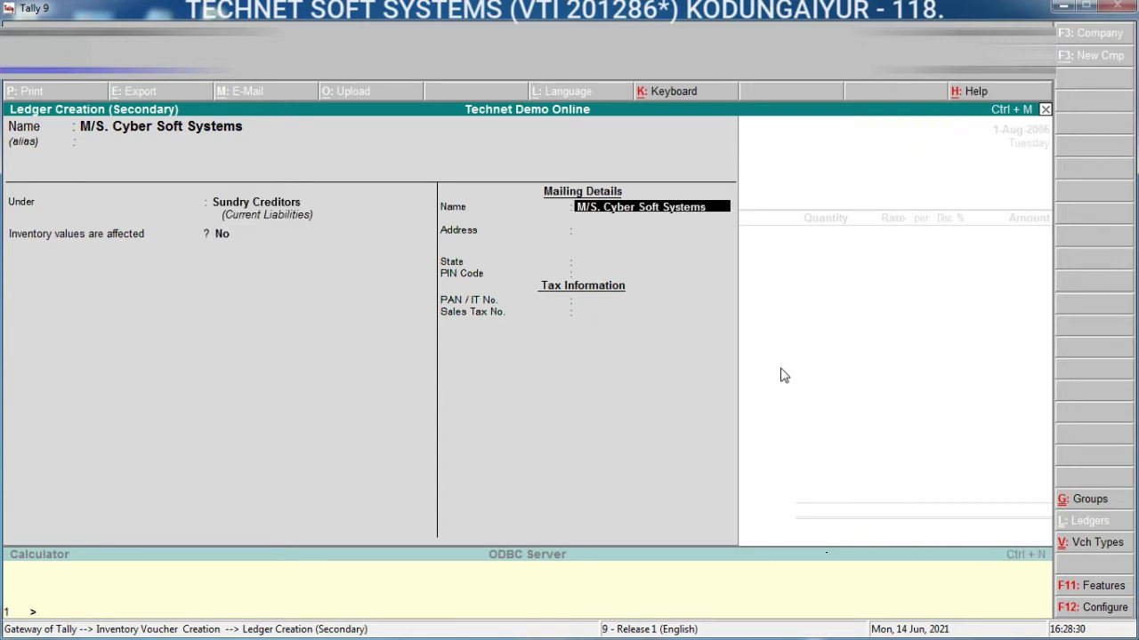
{"action": "key", "text": "Return"}
{"action": "key", "text": "Return"}
{"action": "key", "text": "Return"}
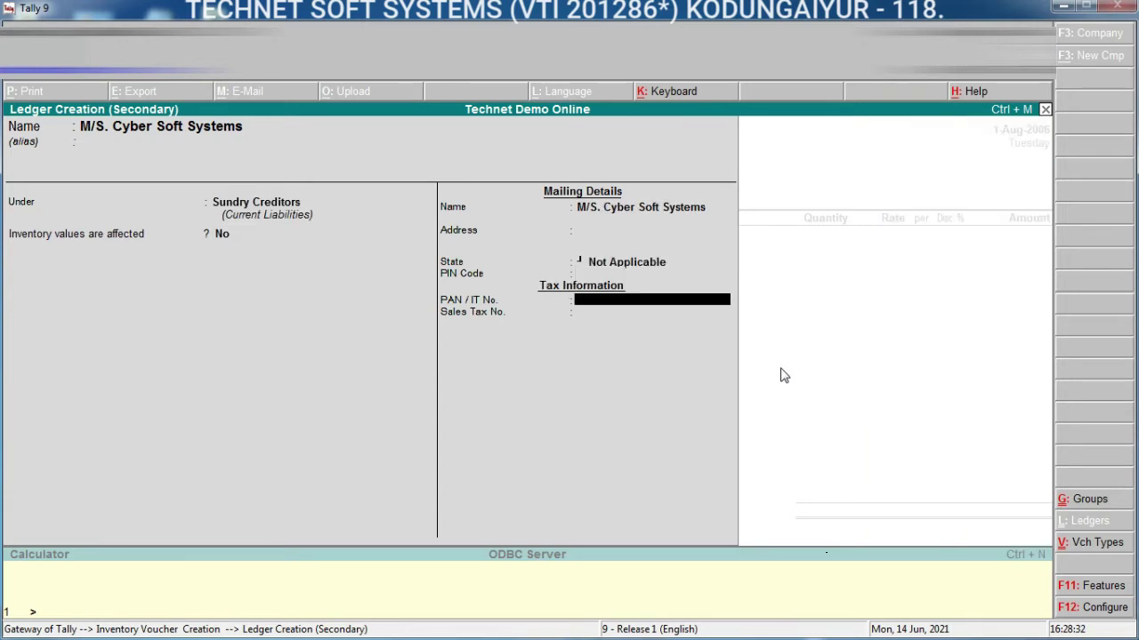
{"action": "key", "text": "Return"}
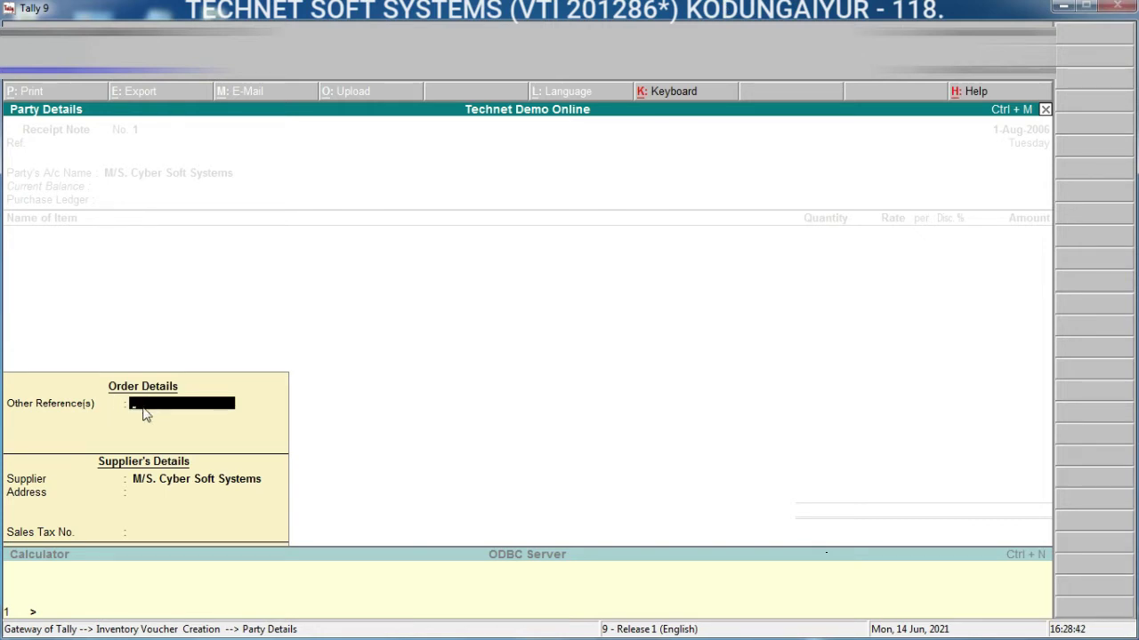
Pass through the party details unchanged and return to the Receipt Note voucher.
{"action": "key", "text": "Return"}
{"action": "key", "text": "Return"}
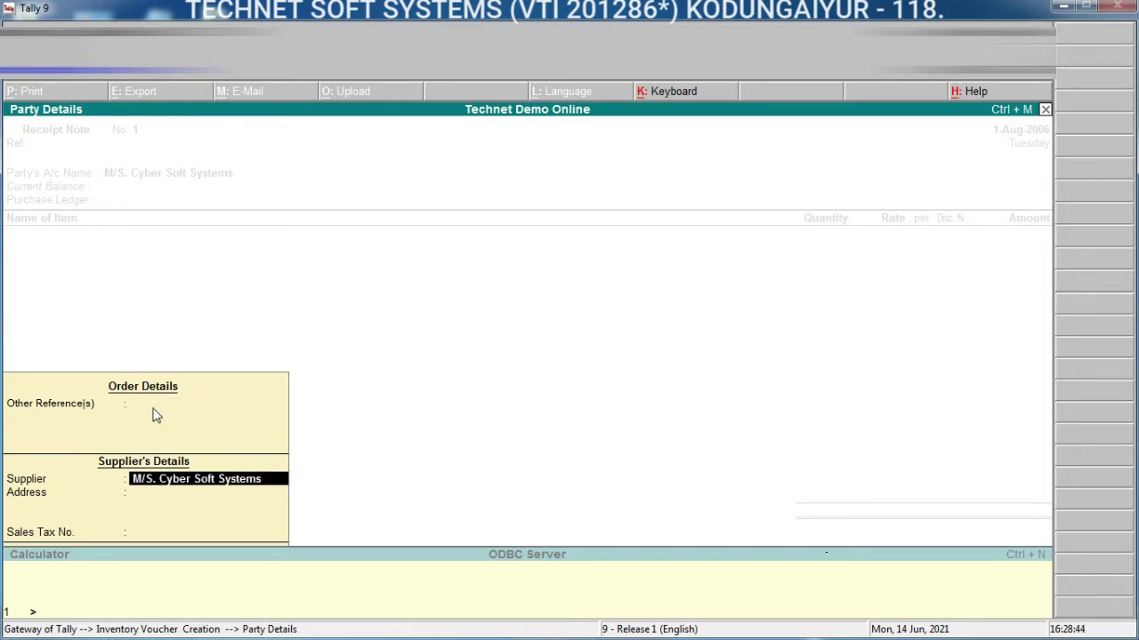
{"action": "key", "text": "Return"}
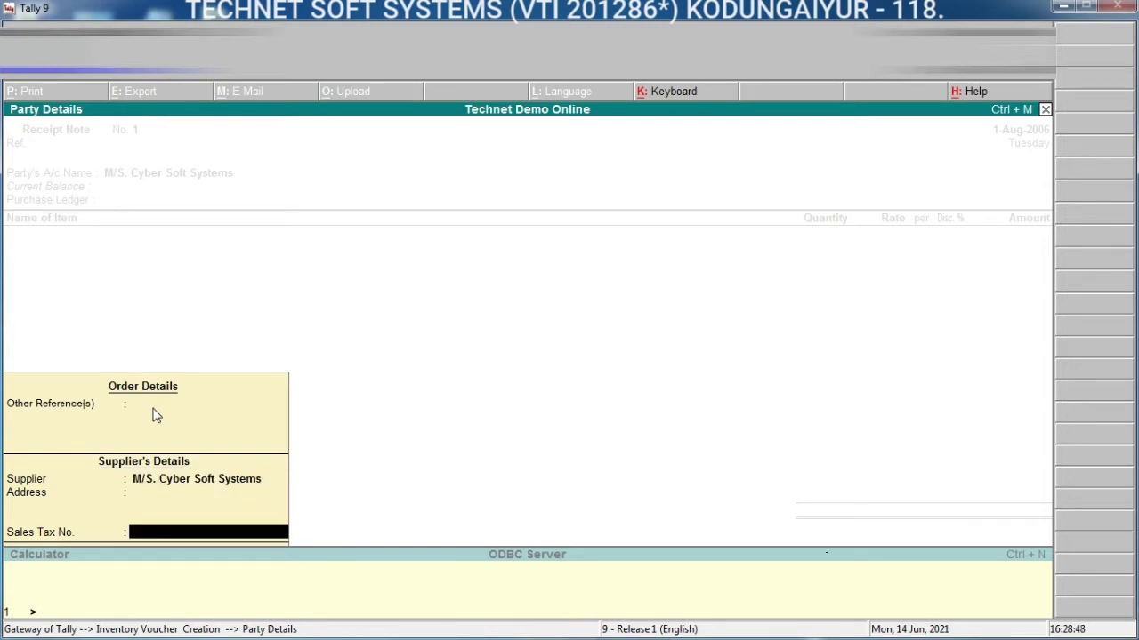
{"action": "key", "text": "Return"}
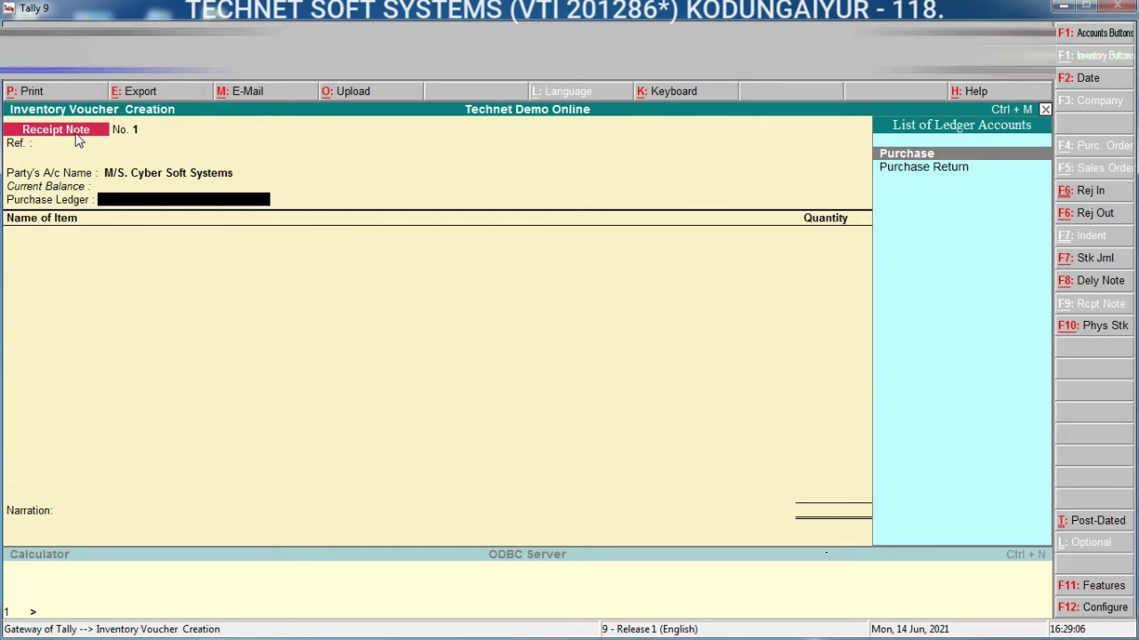
Enter Purchase ledger and 10 Nos of Hp Laser 1010 into Main Location, tracking Not Applicable.
{"action": "left_click", "coordinate": [907, 154]}
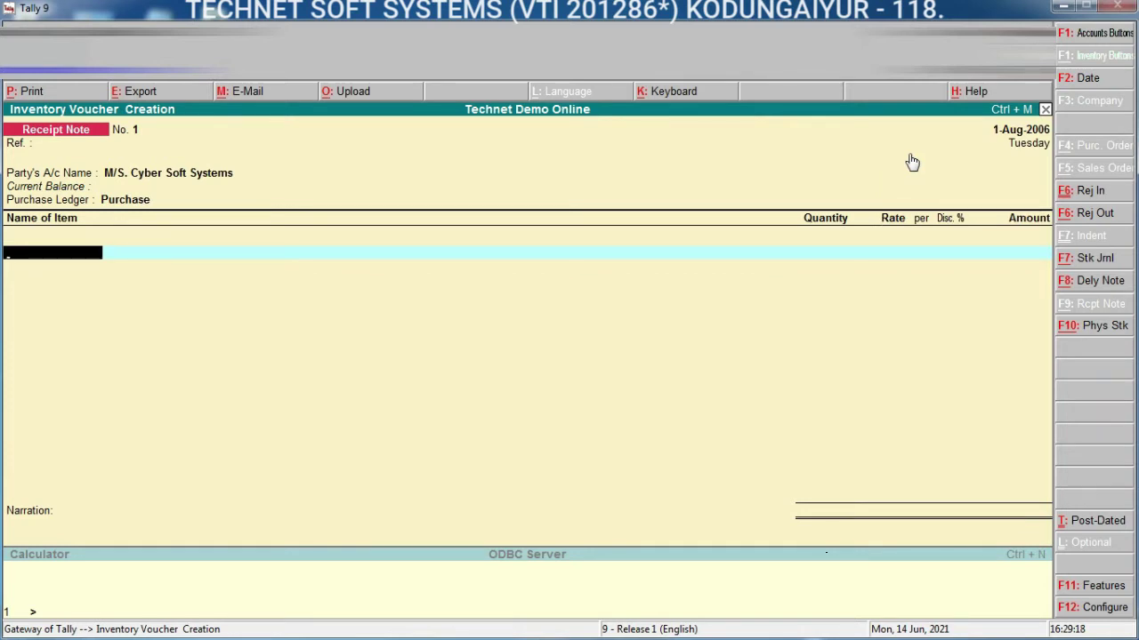
{"action": "type", "text": "H"}
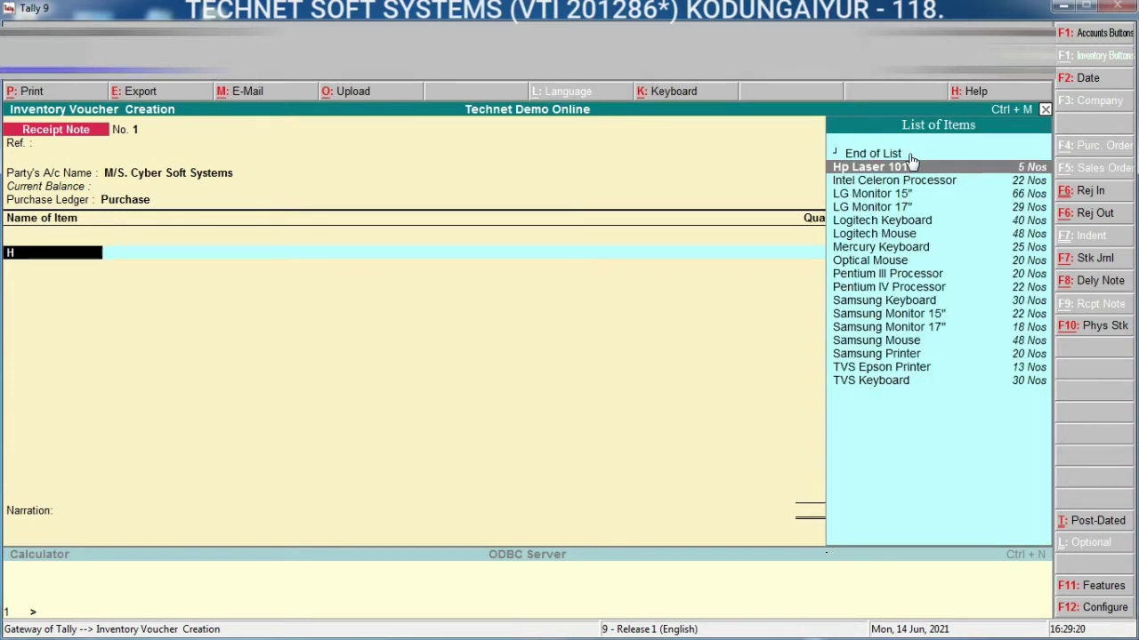
{"action": "key", "text": "Return"}
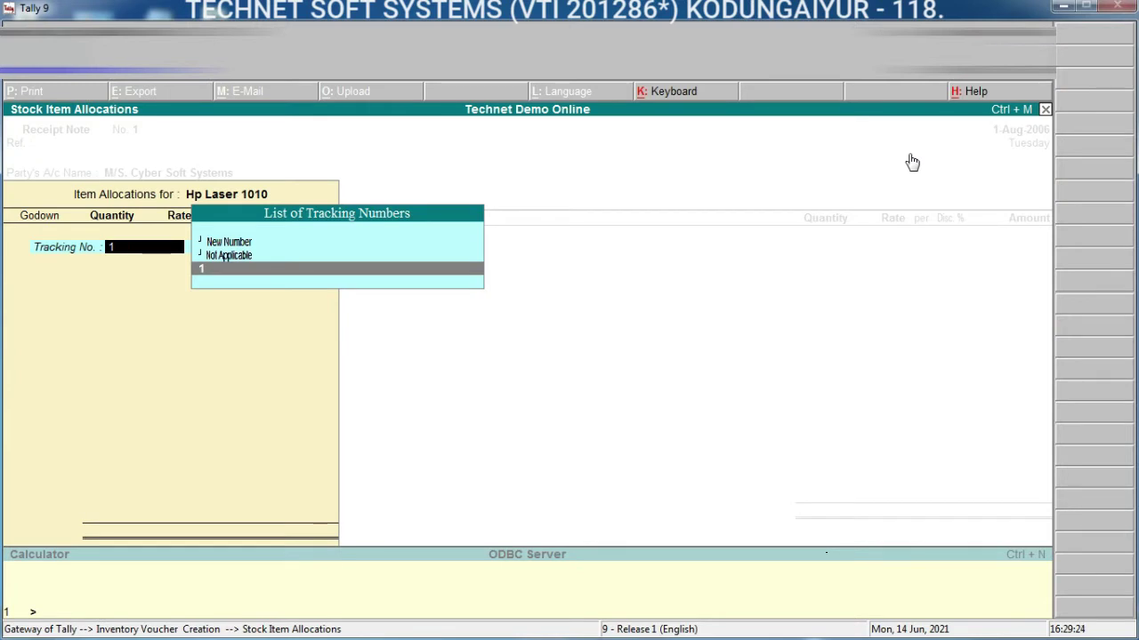
{"action": "key", "text": "Up"}
{"action": "key", "text": "Return"}
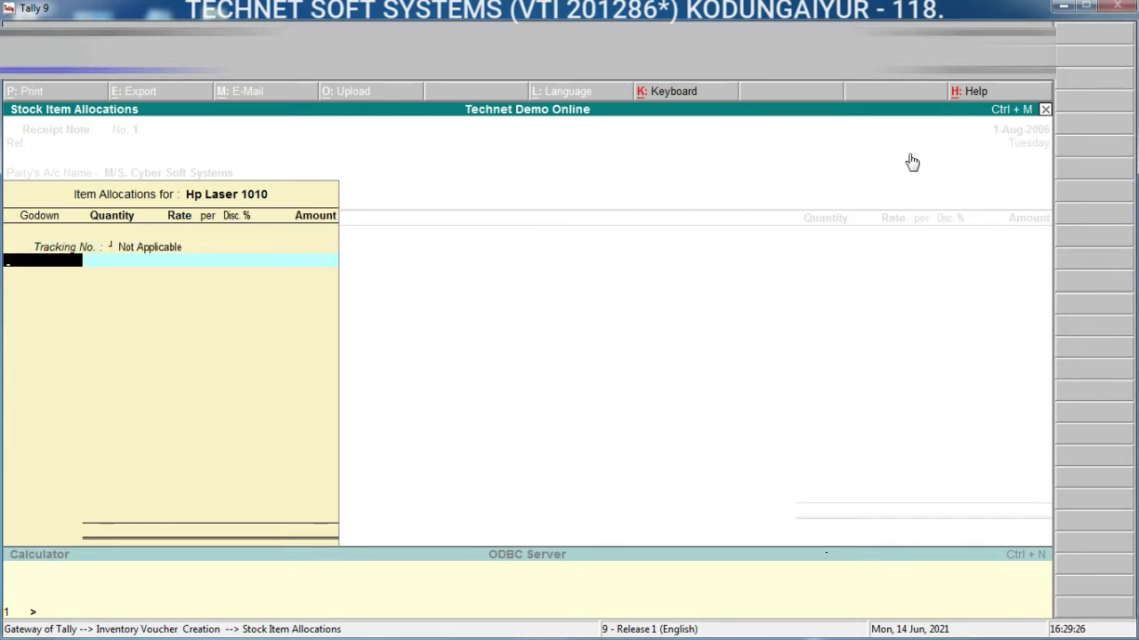
{"action": "type", "text": "m"}
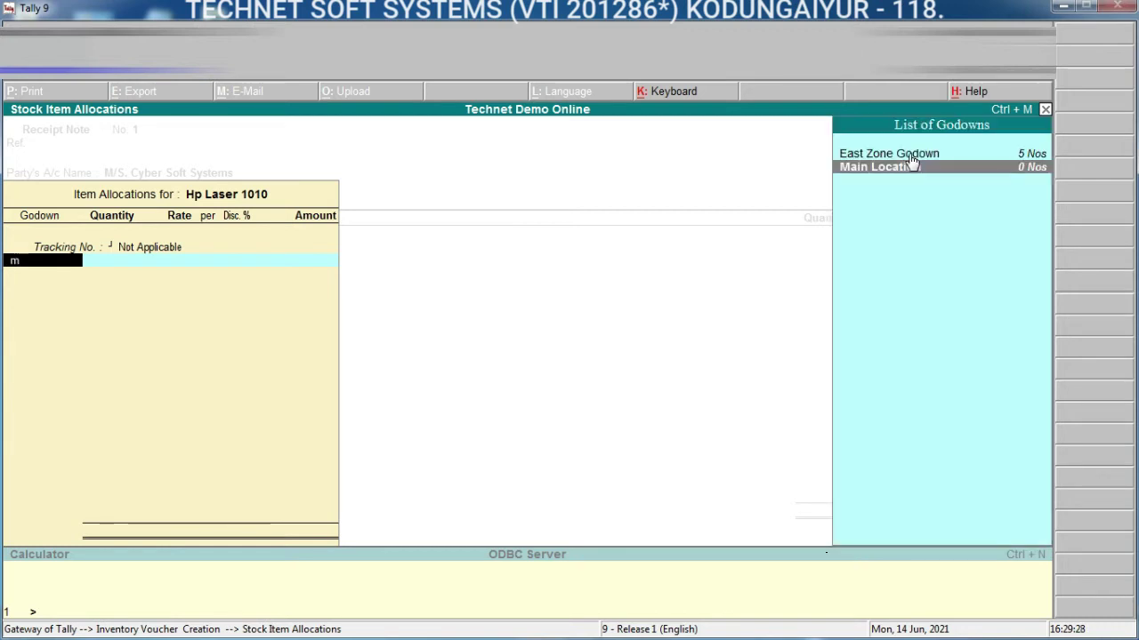
{"action": "key", "text": "Return"}
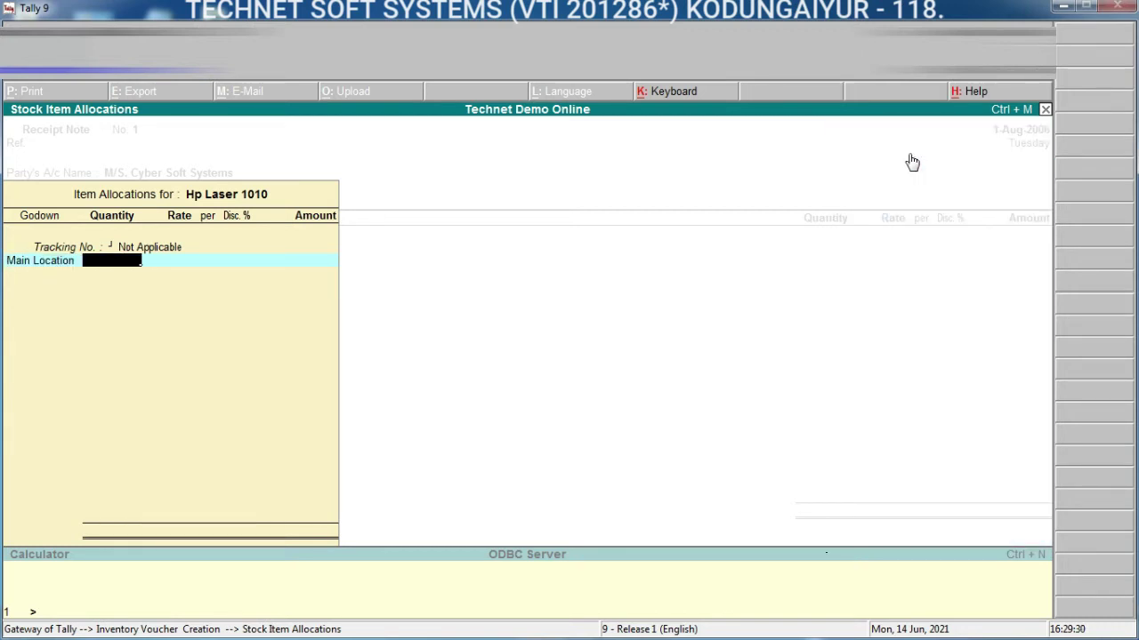
{"action": "type", "text": "10"}
{"action": "key", "text": "Return"}
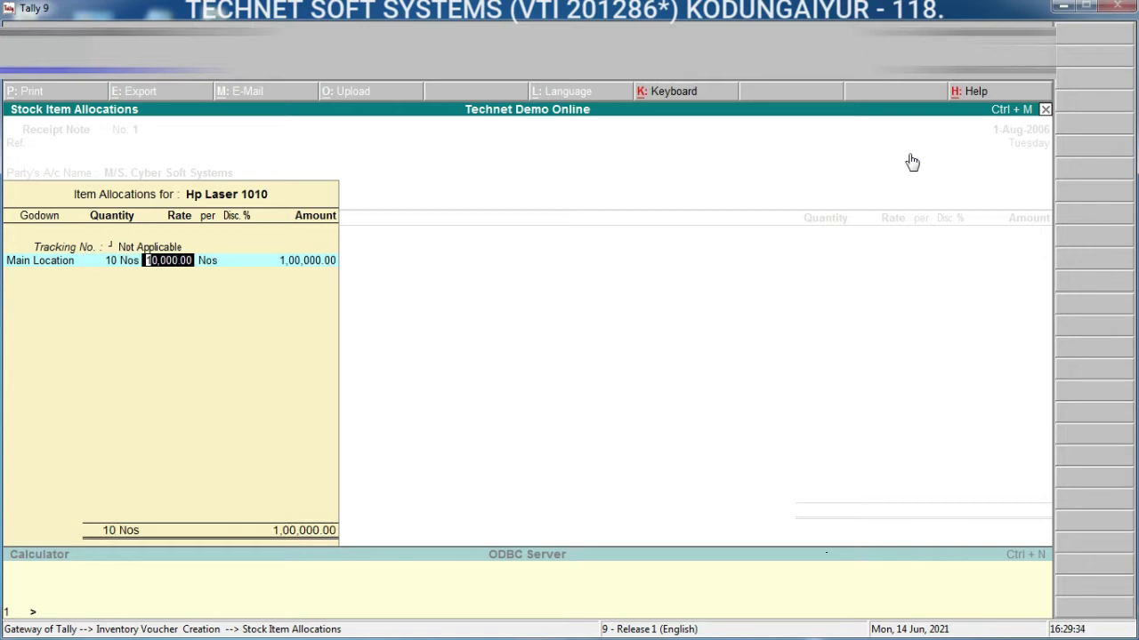
Accept the 10,000.00 amount, close the item allocation, and save Receipt Note No. 1.
{"action": "key", "text": "Return"}
{"action": "key", "text": "Return"}
{"action": "key", "text": "Return"}
{"action": "key", "text": "Return"}
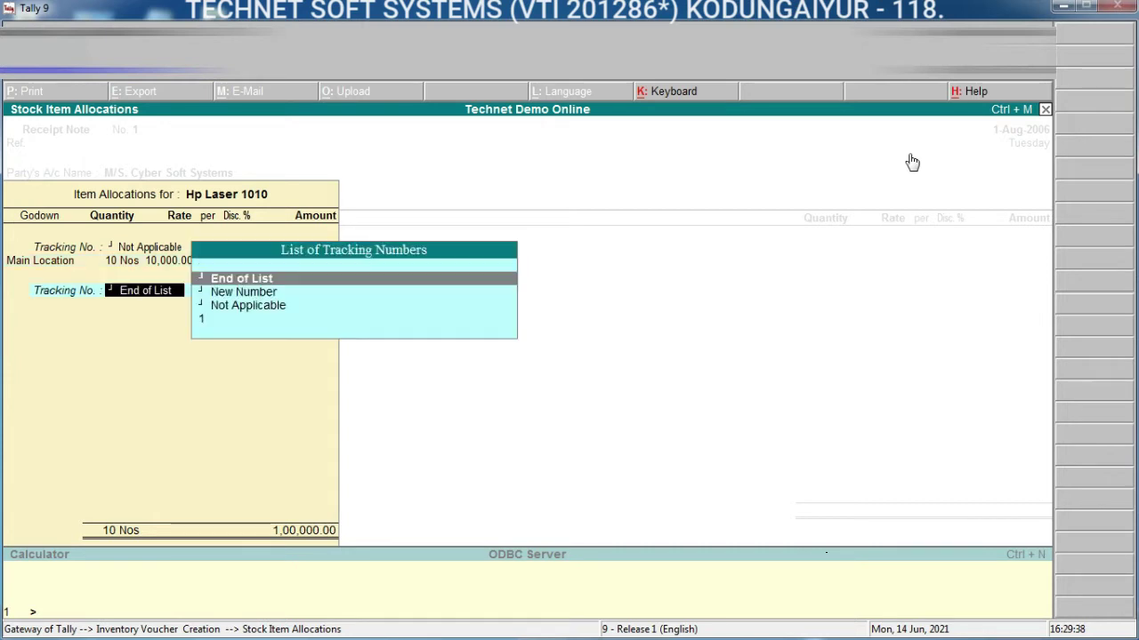
{"action": "key", "text": "Return"}
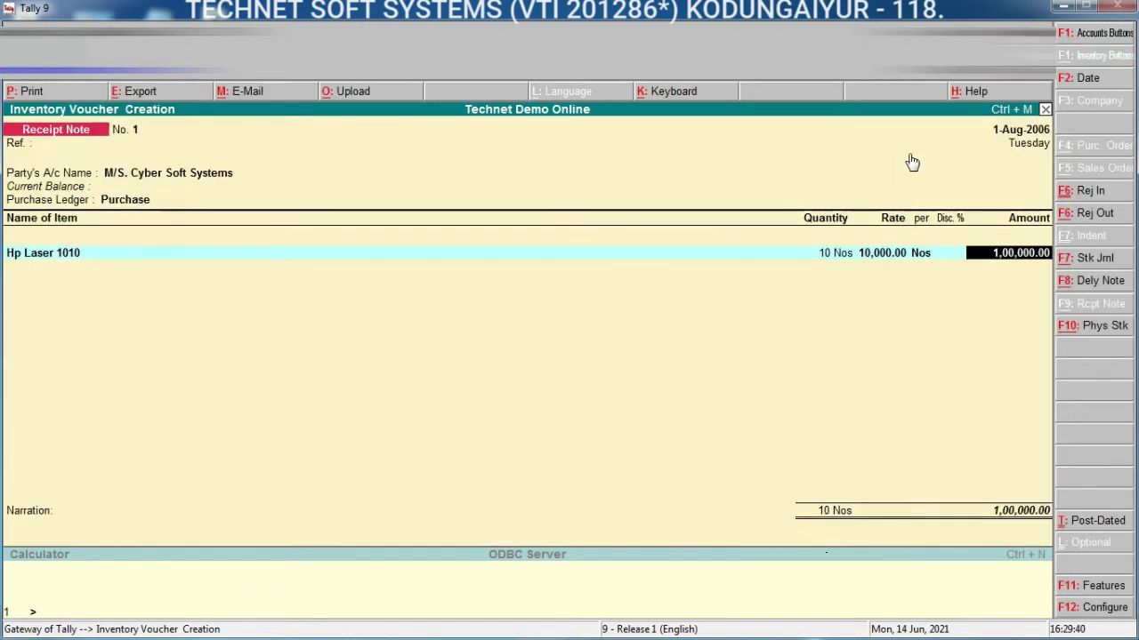
{"action": "key", "text": "Return"}
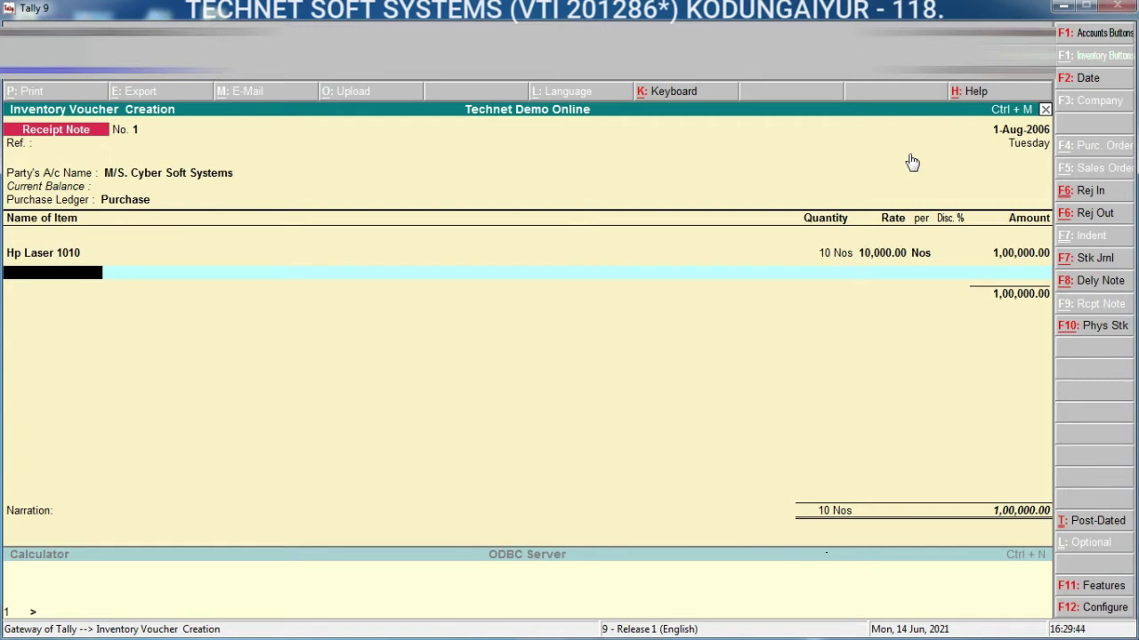
{"action": "key", "text": "Return"}
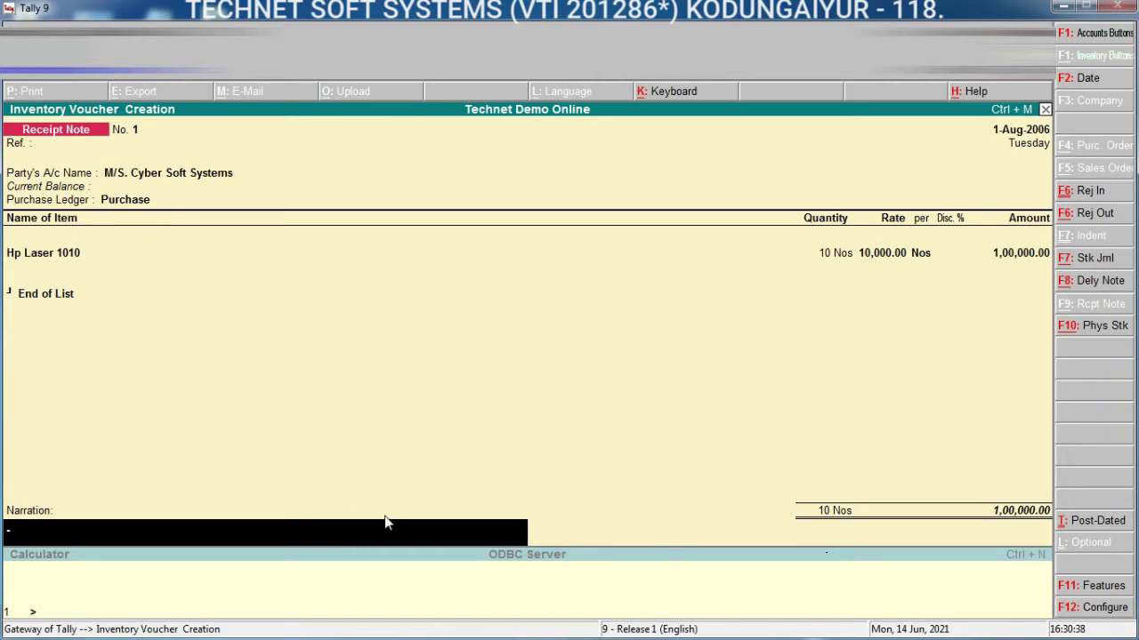
{"action": "key", "text": "ctrl+a"}
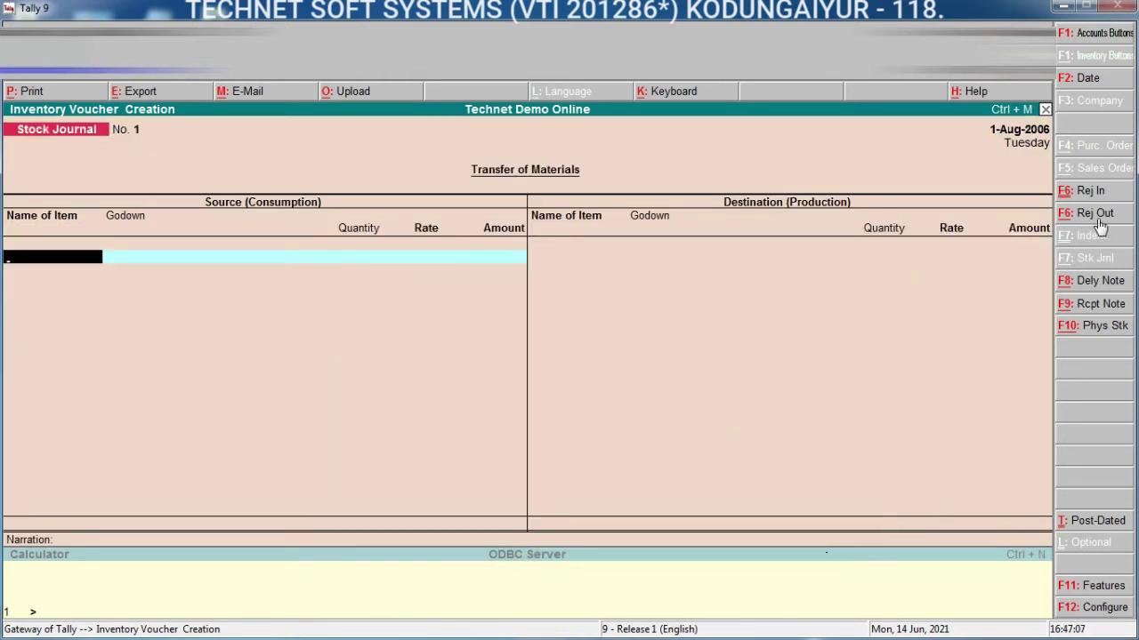
Start a Rejections Out voucher dated 1-Aug-2006, entering the date as 01.08.
{"action": "left_click", "coordinate": [1099, 218]}
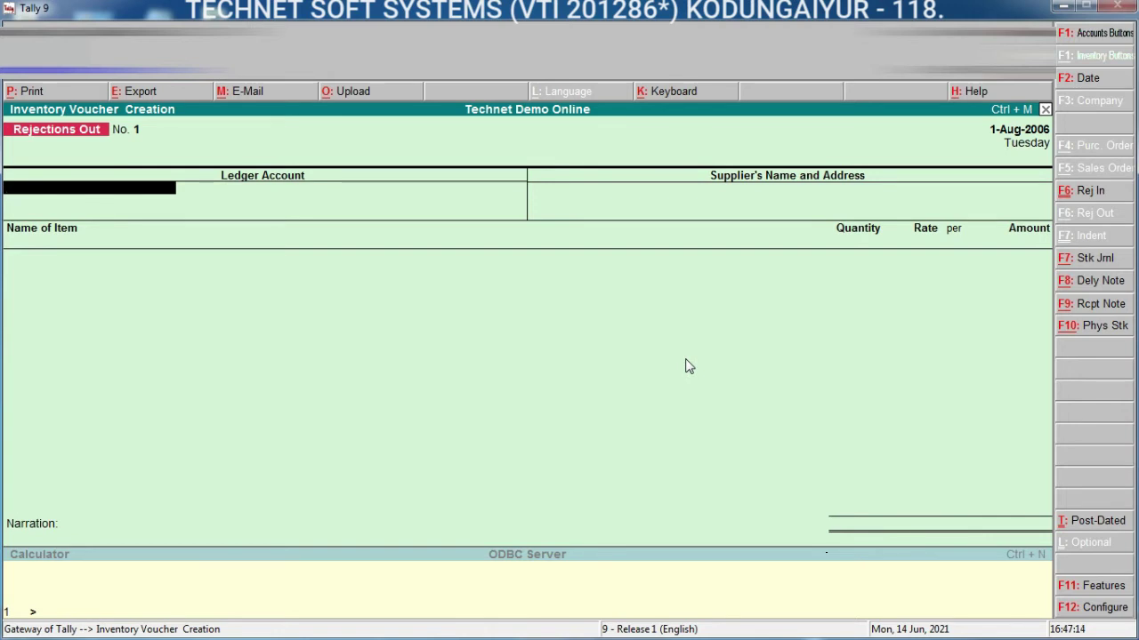
{"action": "key", "text": "F2"}
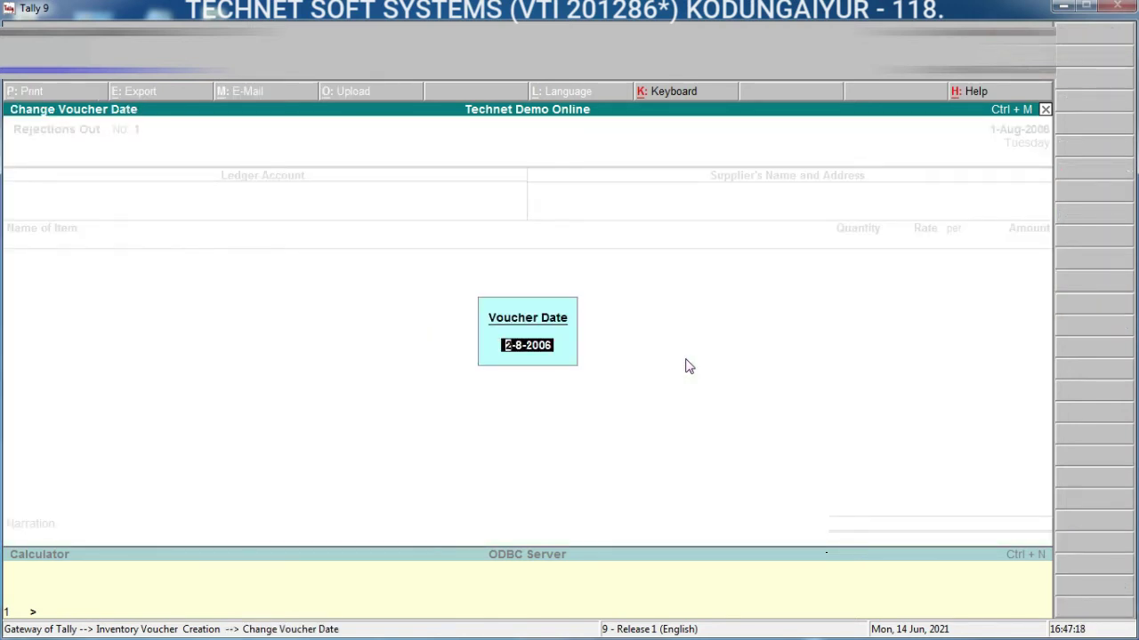
{"action": "type", "text": "01.08"}
{"action": "key", "text": "Return"}
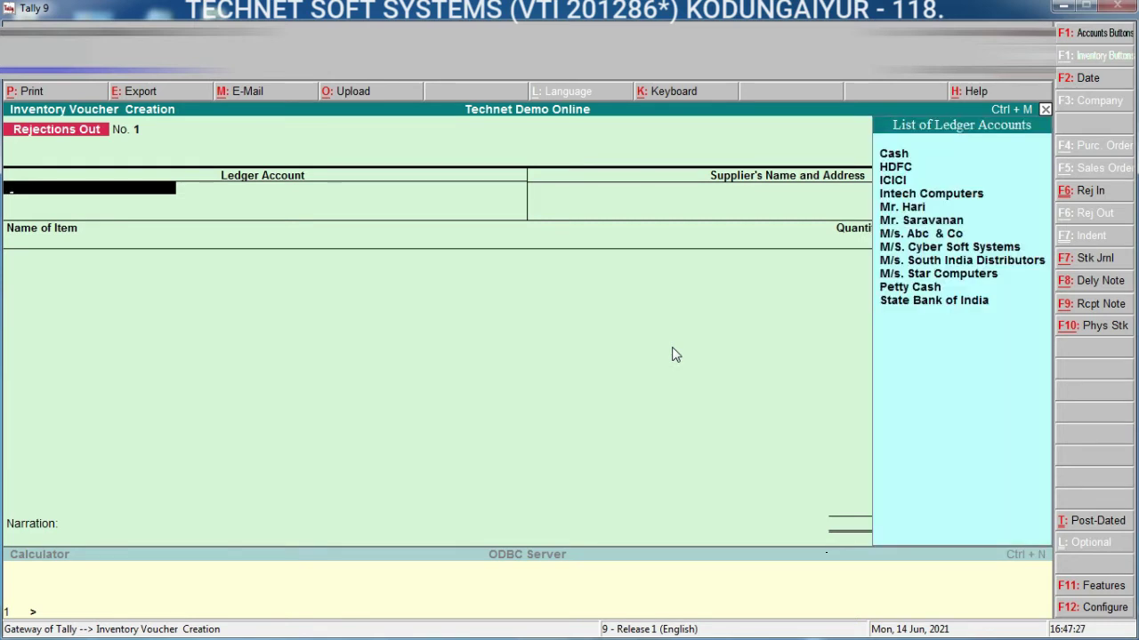
Choose M/S. Cyber Soft Systems as the ledger and enter the supplier's two-line address.
{"action": "key", "text": "Down"}
{"action": "key", "text": "Down"}
{"action": "key", "text": "Down"}
{"action": "key", "text": "Down"}
{"action": "key", "text": "Down"}
{"action": "key", "text": "Down"}
{"action": "key", "text": "Down"}
{"action": "key", "text": "Down"}
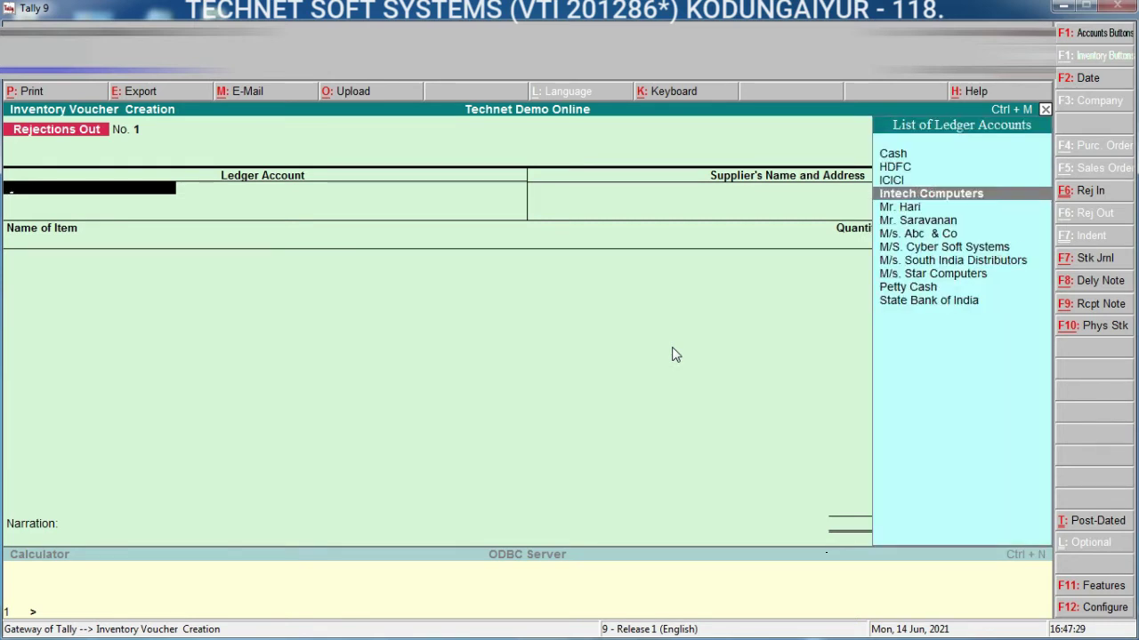
{"action": "key", "text": "Return"}
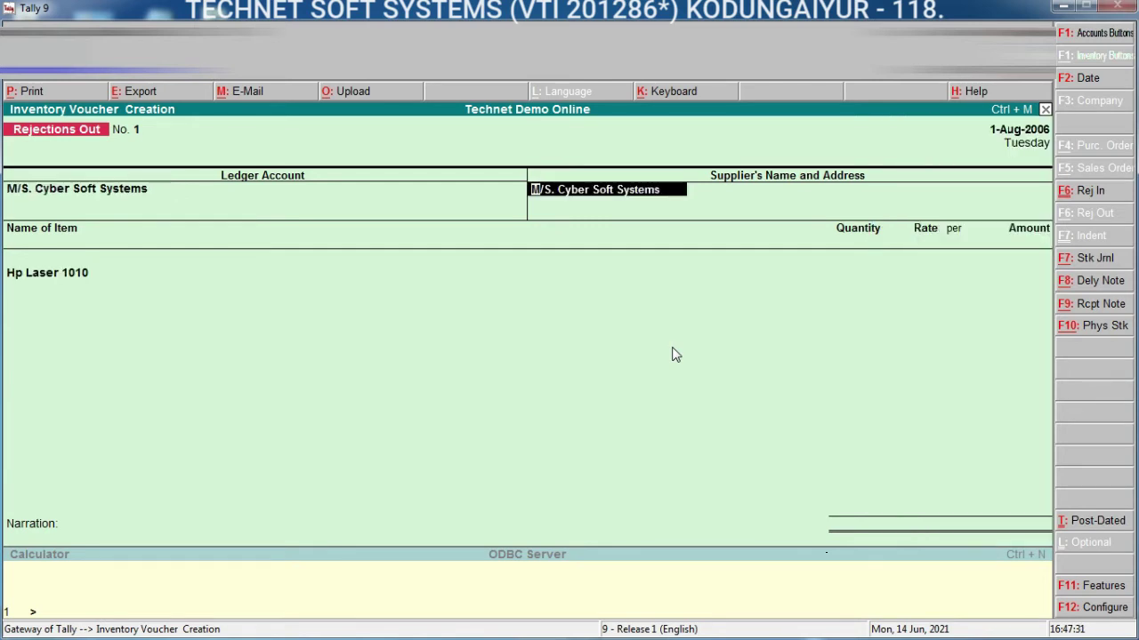
{"action": "key", "text": "Return"}
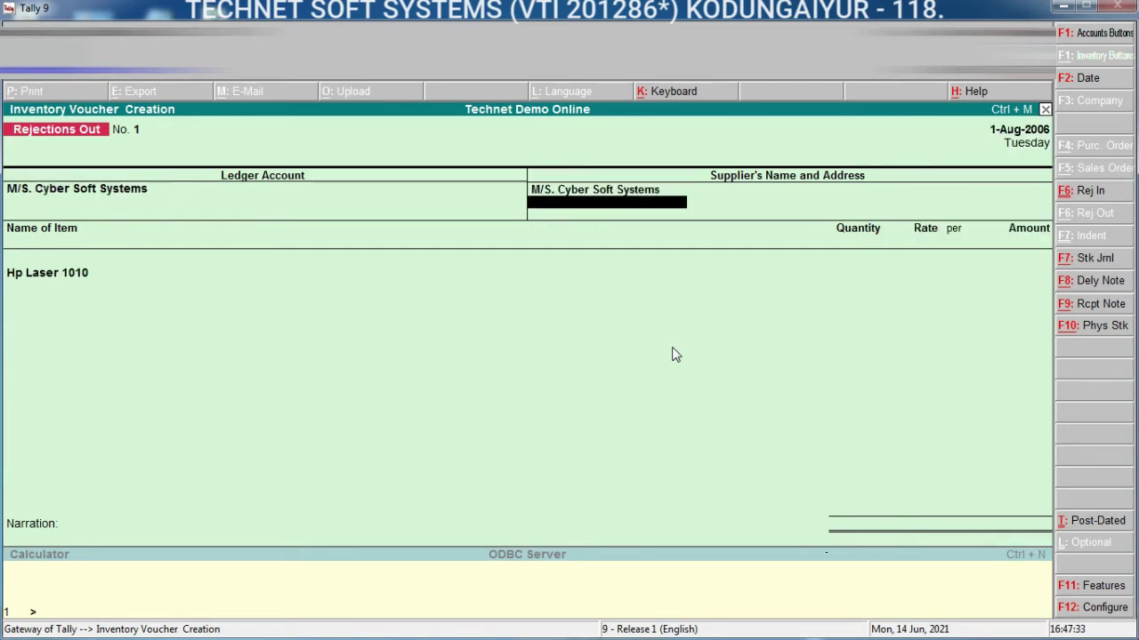
{"action": "type", "text": "25, Gandhi Nagar"}
{"action": "key", "text": "Return"}
{"action": "type", "text": "Kodungaiyur"}
{"action": "key", "text": "Return"}
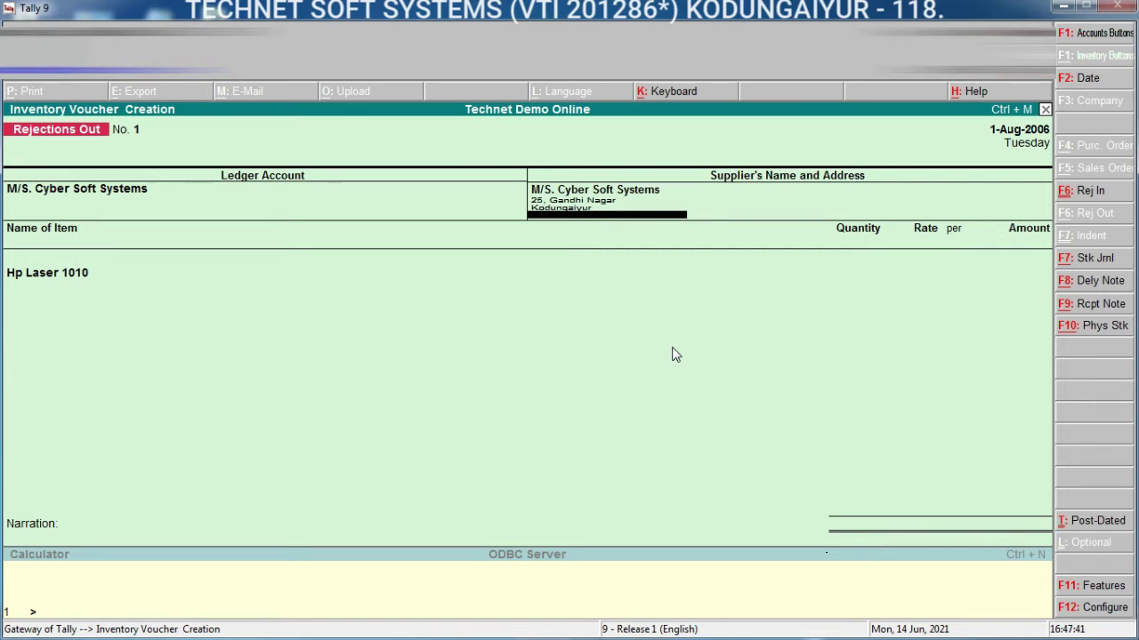
Allocate Hp Laser 1010 with tracking Not Applicable to the Main Location godown.
{"action": "key", "text": "Return"}
{"action": "key", "text": "Return"}
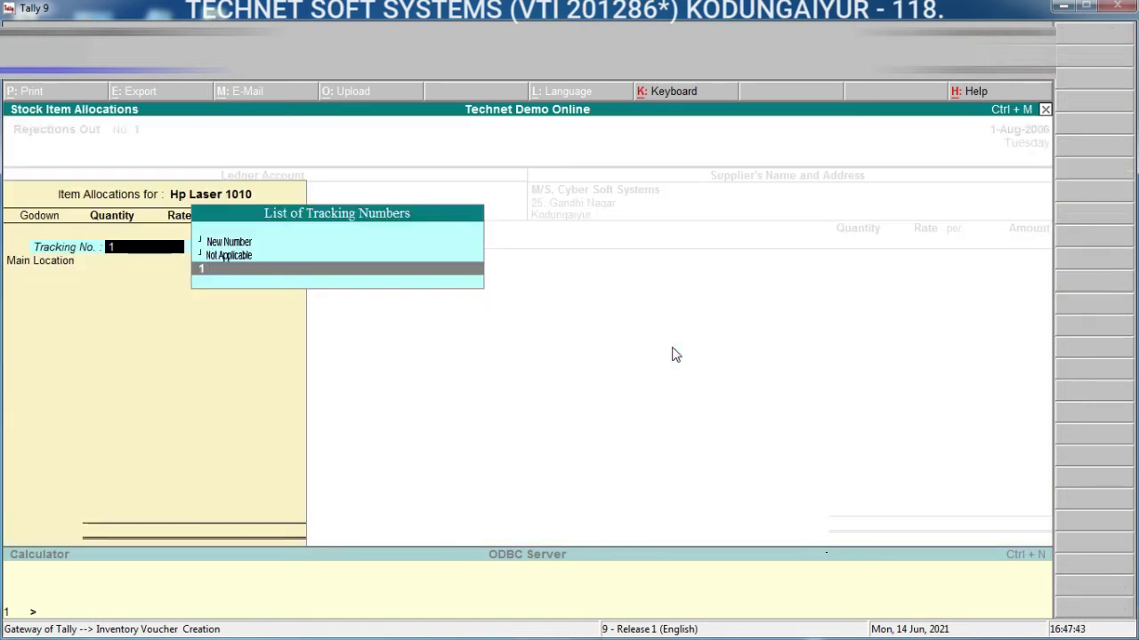
{"action": "key", "text": "Up"}
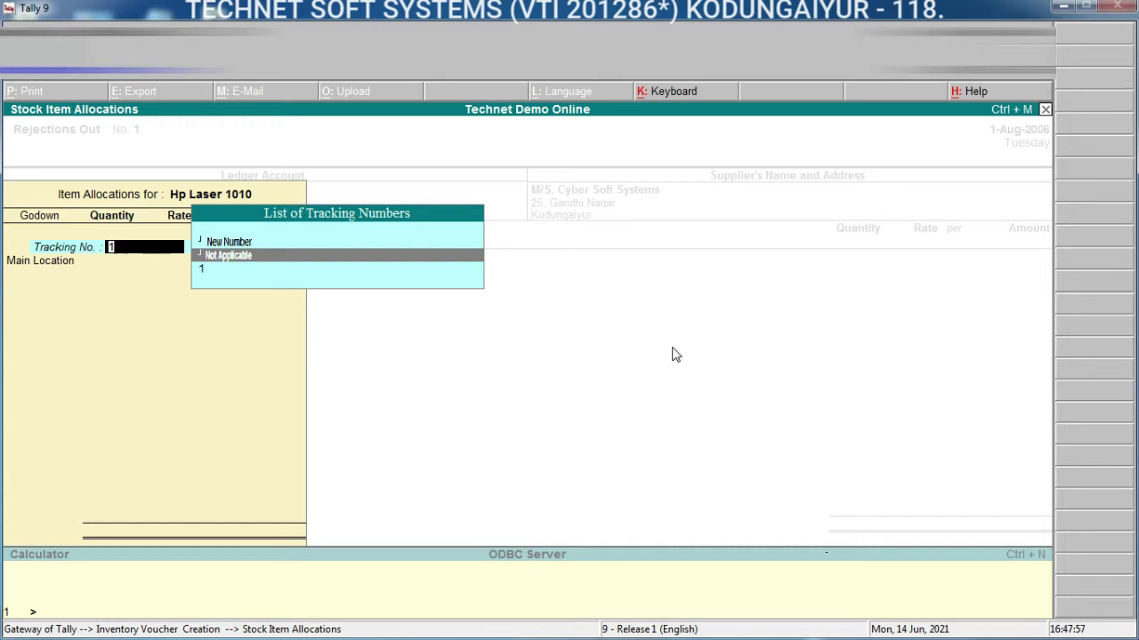
{"action": "key", "text": "Return"}
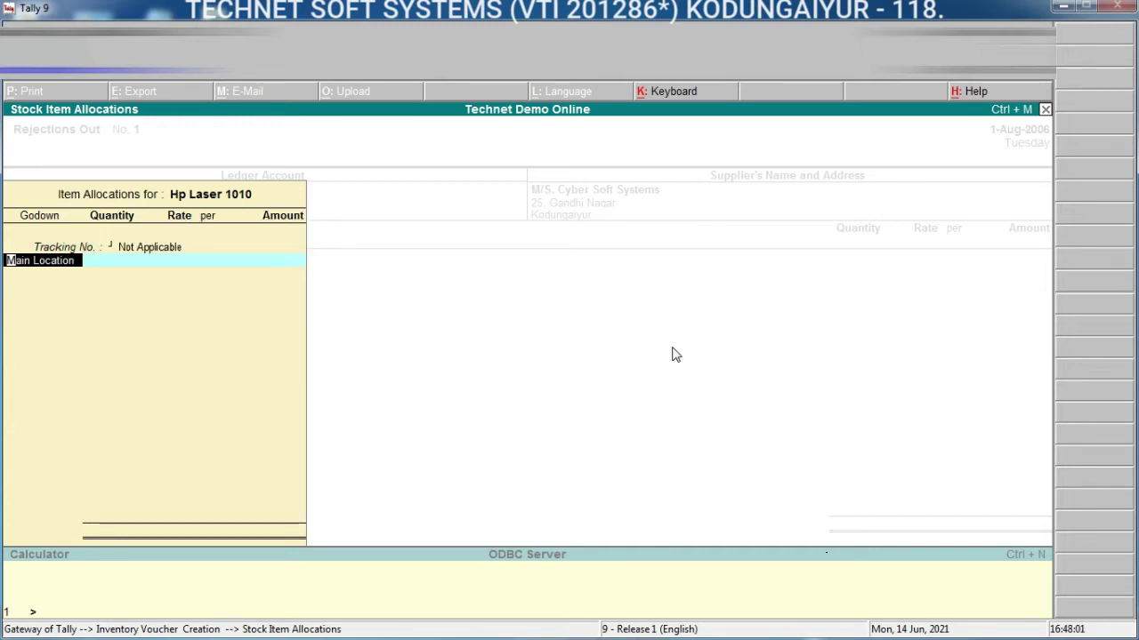
{"action": "key", "text": "Return"}
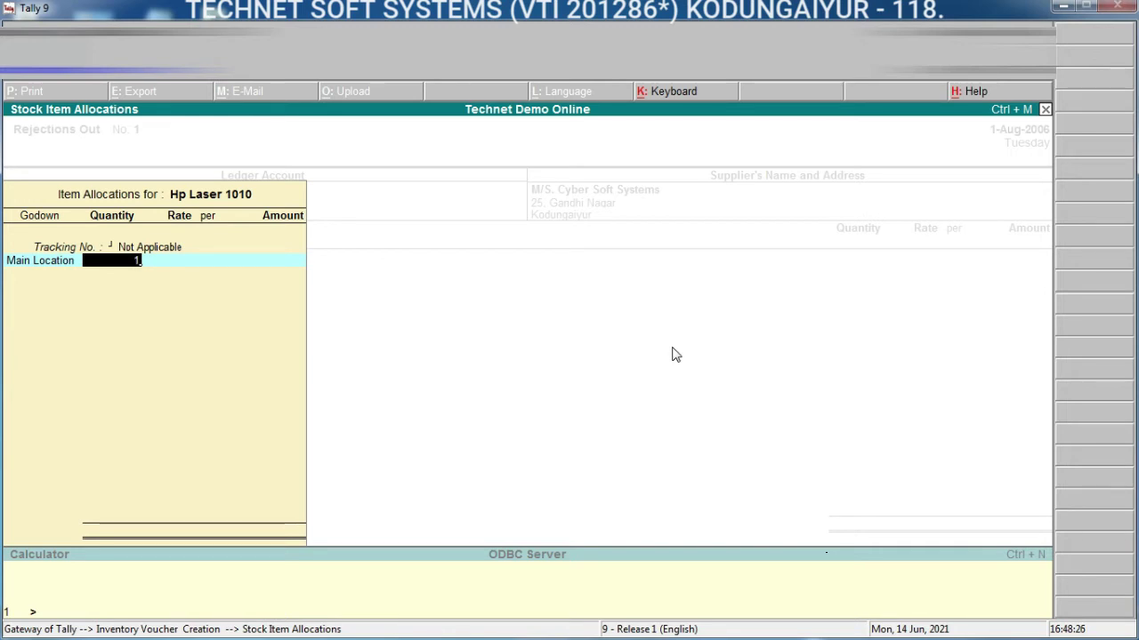
Accept 1 Nos at 10,000.00, end tracking, and save Rejections Out No. 1.
{"action": "key", "text": "Return"}
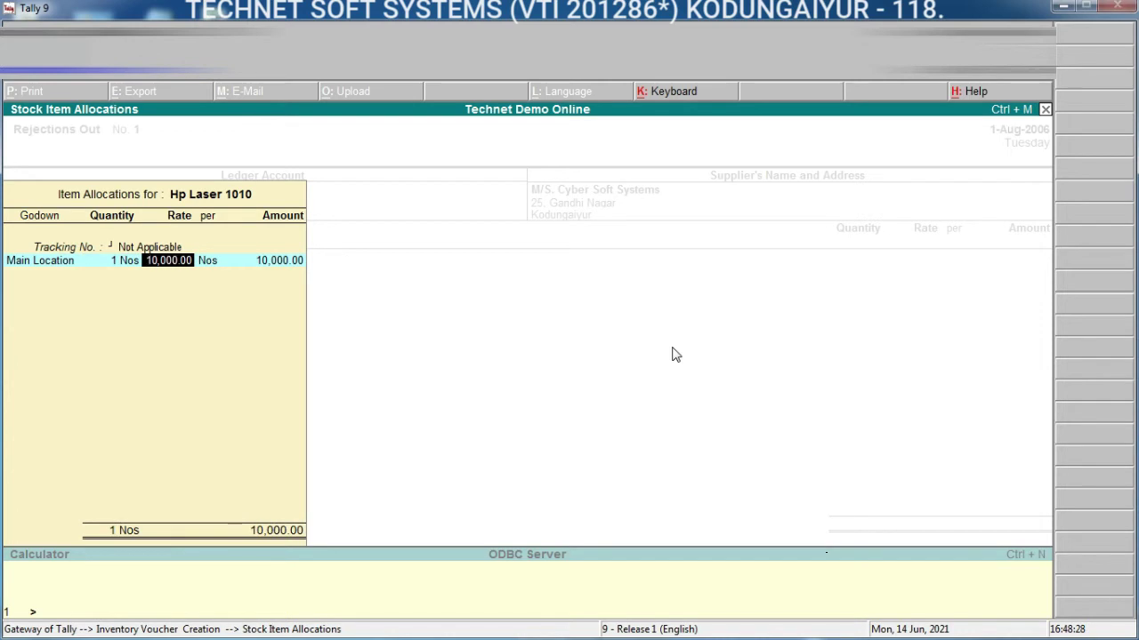
{"action": "key", "text": "Return"}
{"action": "key", "text": "Return"}
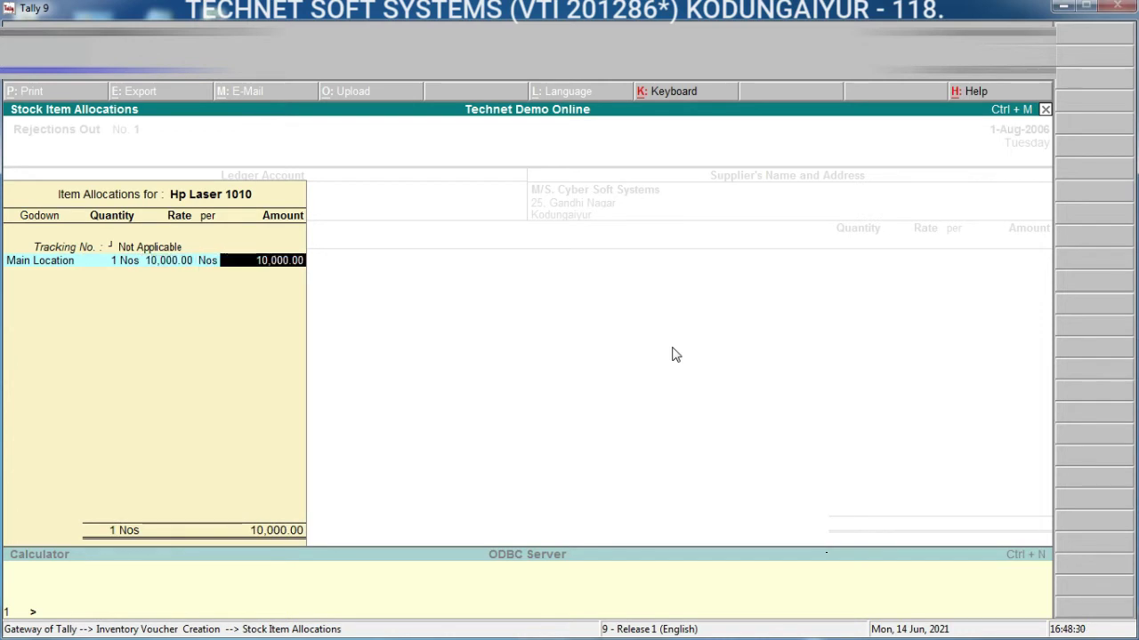
{"action": "key", "text": "Return"}
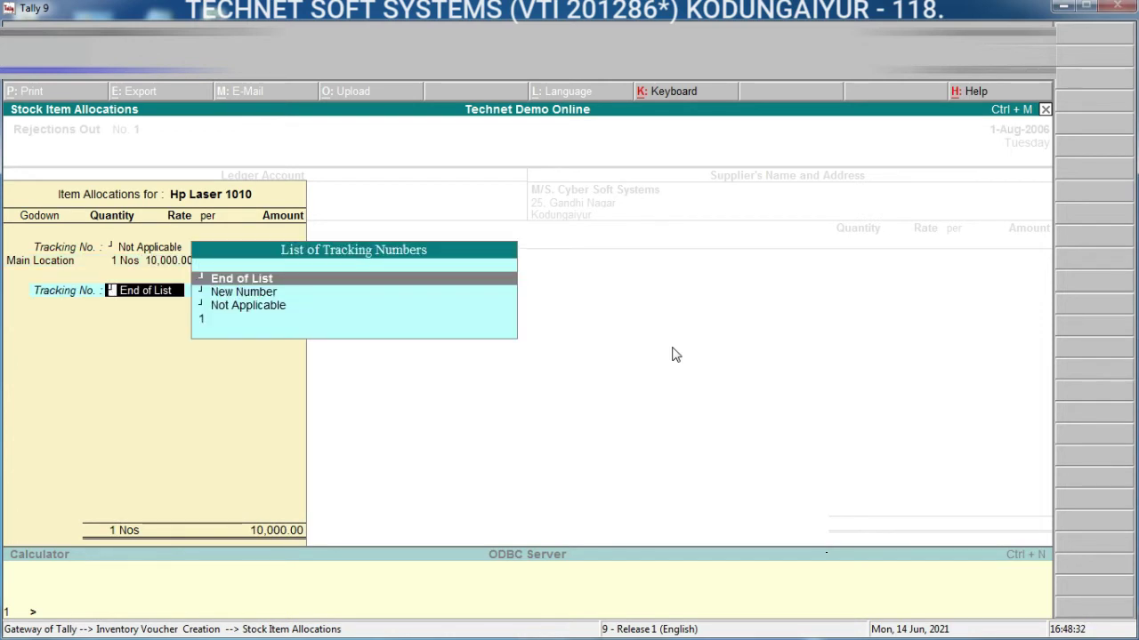
{"action": "key", "text": "Return"}
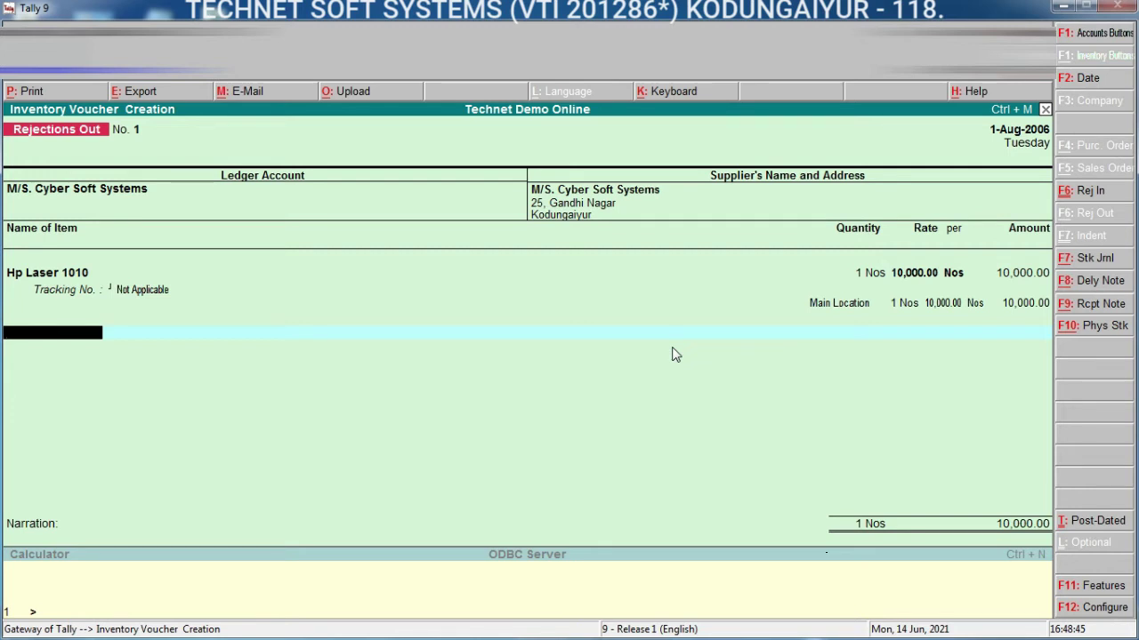
{"action": "key", "text": "Return"}
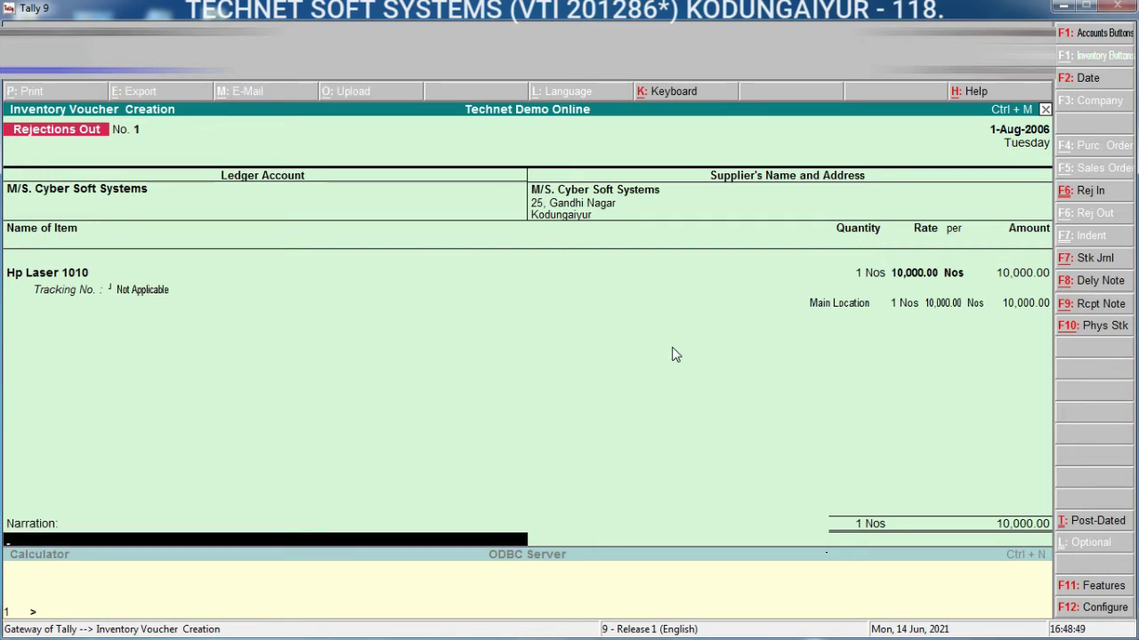
{"action": "key", "text": "ctrl+a"}
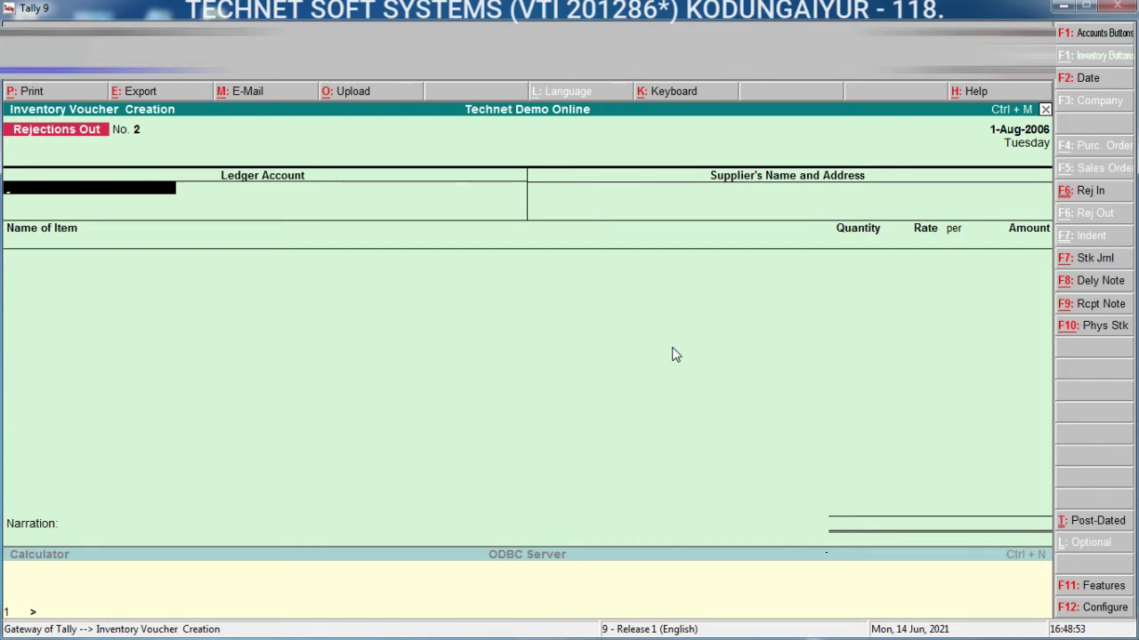
{"action": "key", "text": "Escape"}
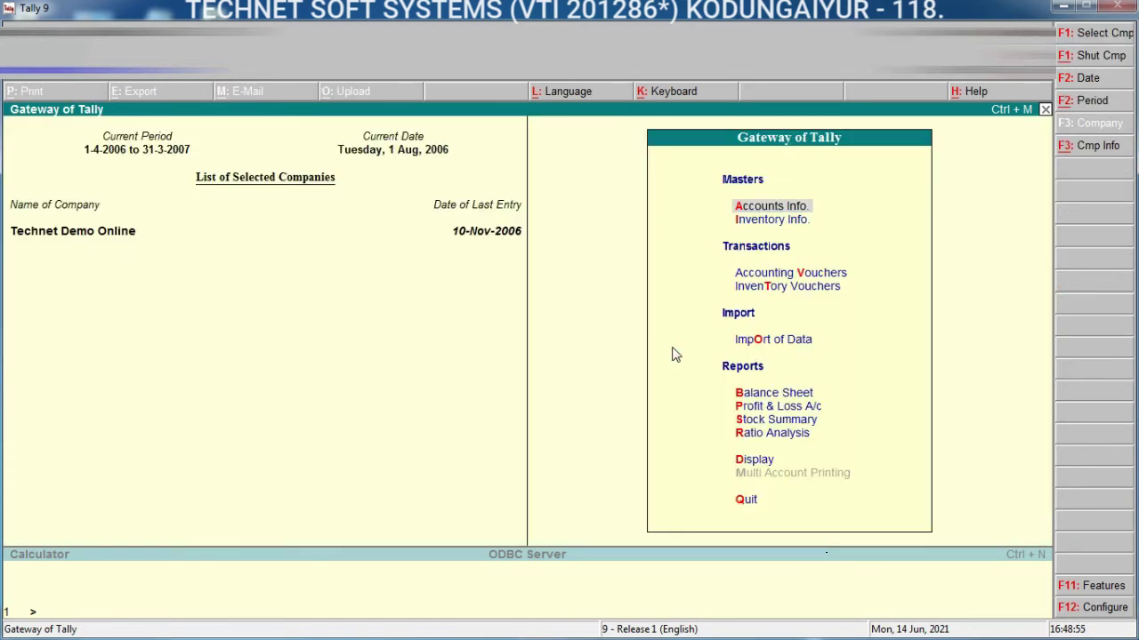
Open the Day Book and change its period, leaving the From date blank.
{"action": "key", "text": "d"}
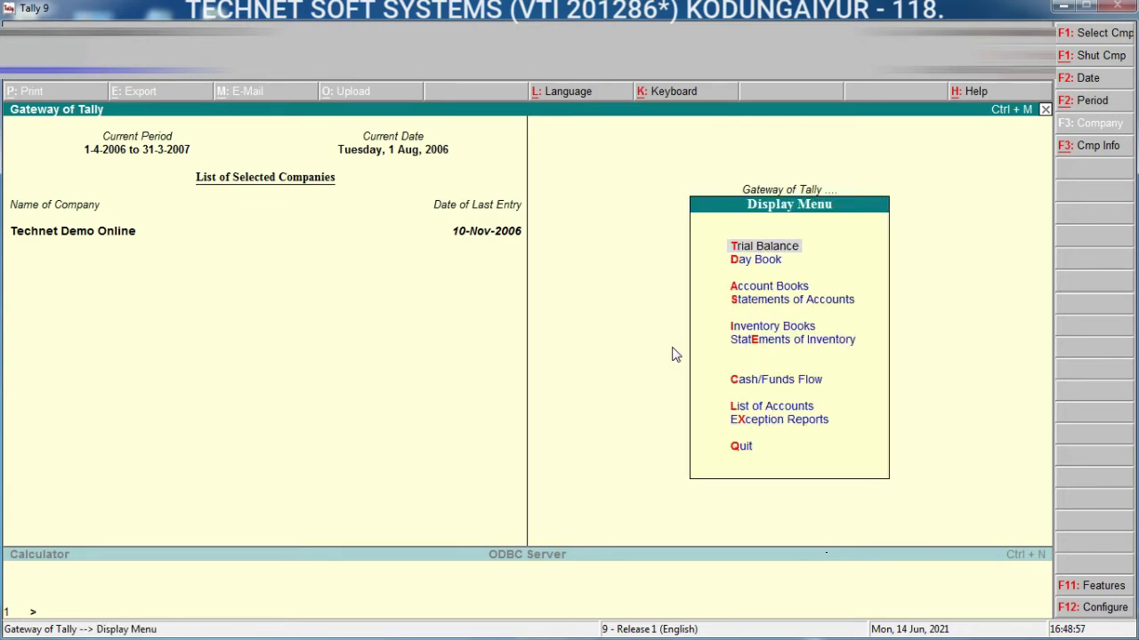
{"action": "key", "text": "d"}
{"action": "key", "text": "alt+F2"}
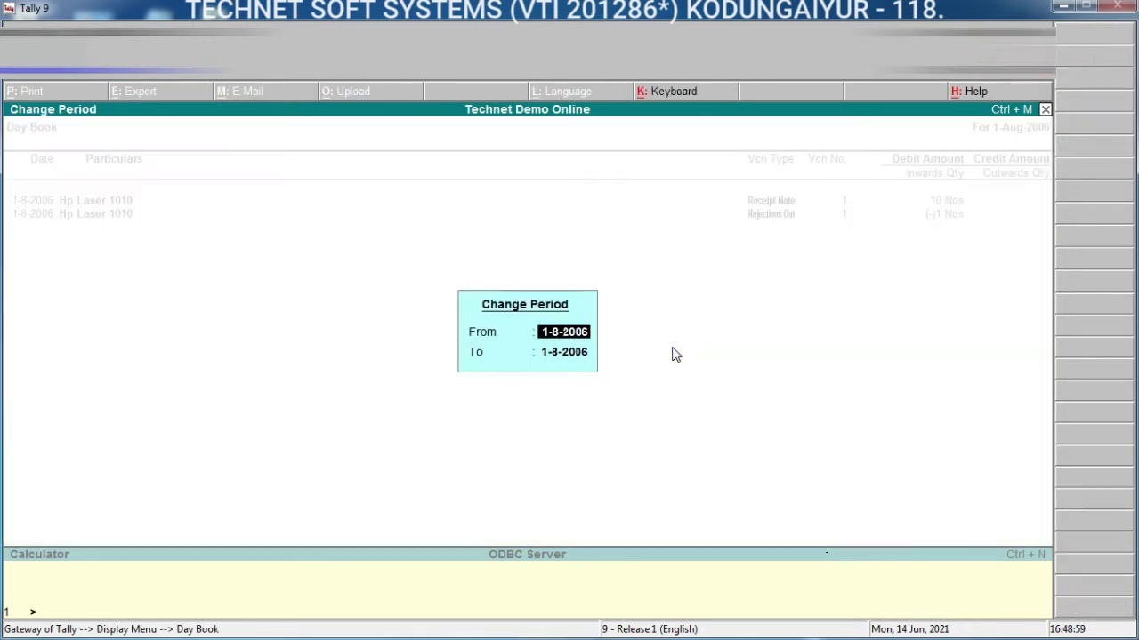
{"action": "key", "text": "Return"}
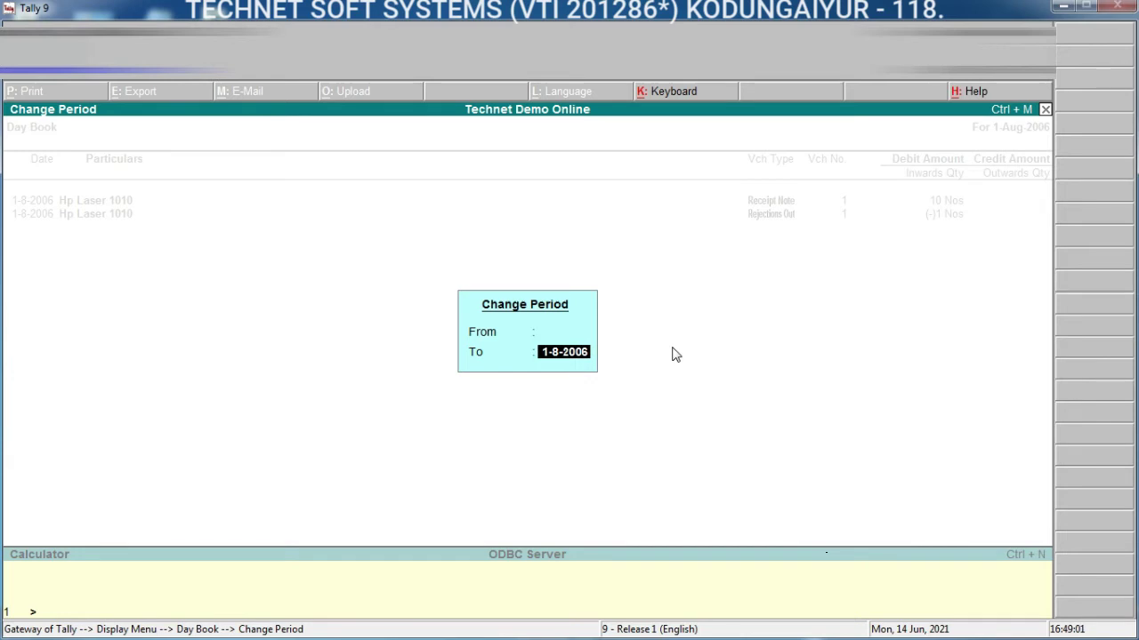
Apply the period to list all vouchers, close the Day Book, and minimize Tally.
{"action": "key", "text": "Return"}
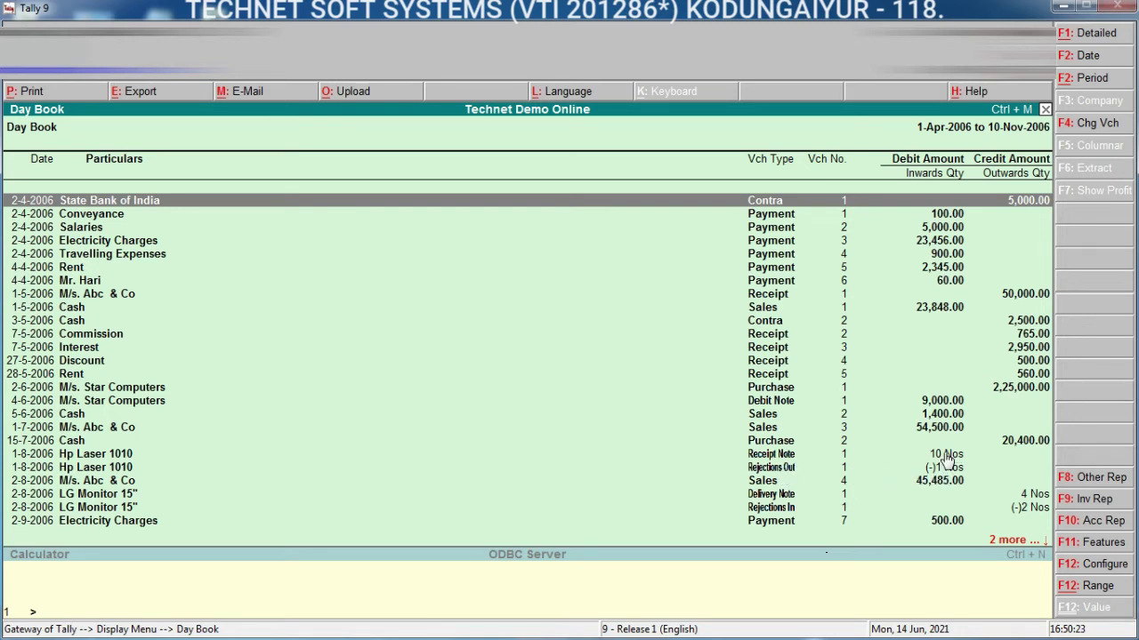
{"action": "key", "text": "Escape"}
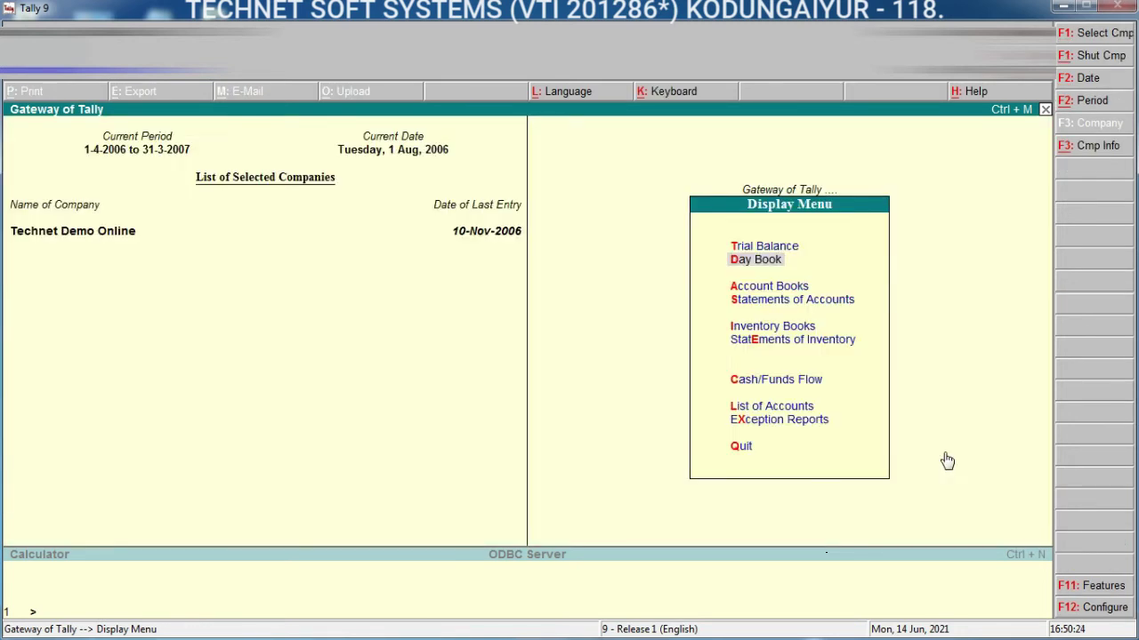
{"action": "left_click", "coordinate": [1063, 6]}
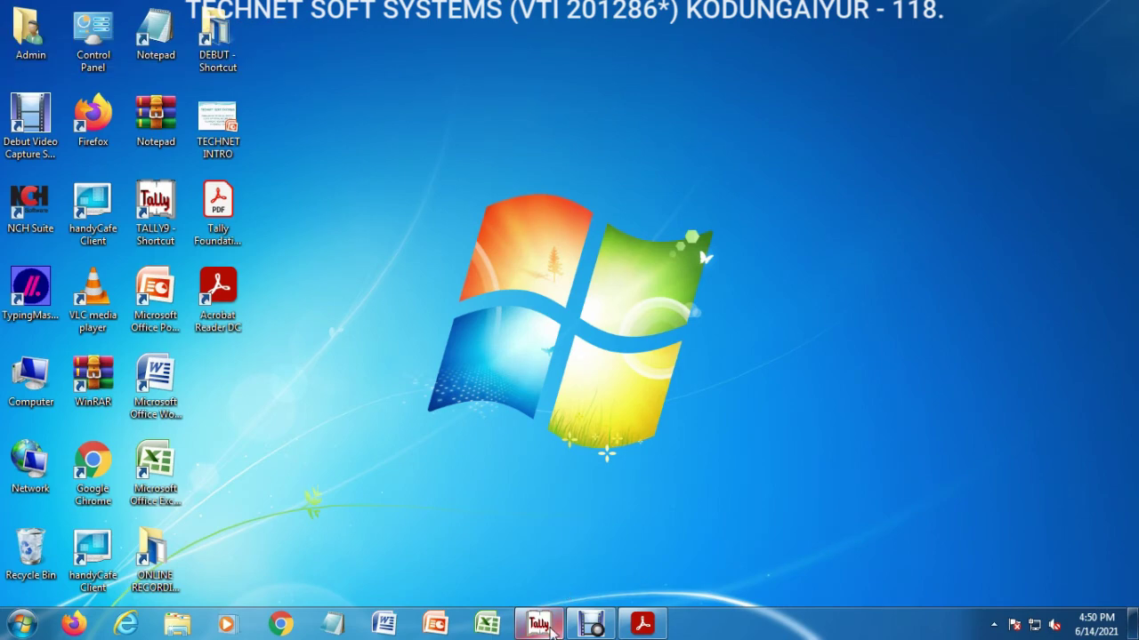
Bring back the Tally Foundation Book PDF at the Alt+F7 Stock Journal explanation on page 174.
{"action": "left_click", "coordinate": [642, 624]}
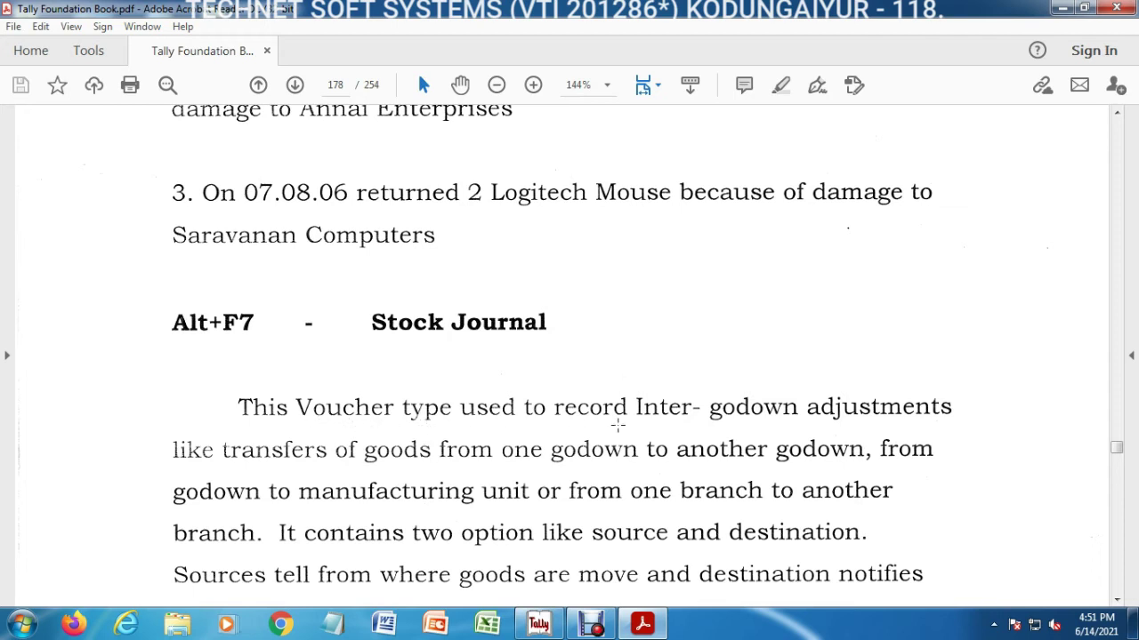
{"action": "left_click", "coordinate": [1116, 600]}
Scroll to page 174's explanation of Stock Journal source and destination godowns.
{"action": "scroll", "coordinate": [1117, 600], "scroll_direction": "down", "scroll_amount": 3}
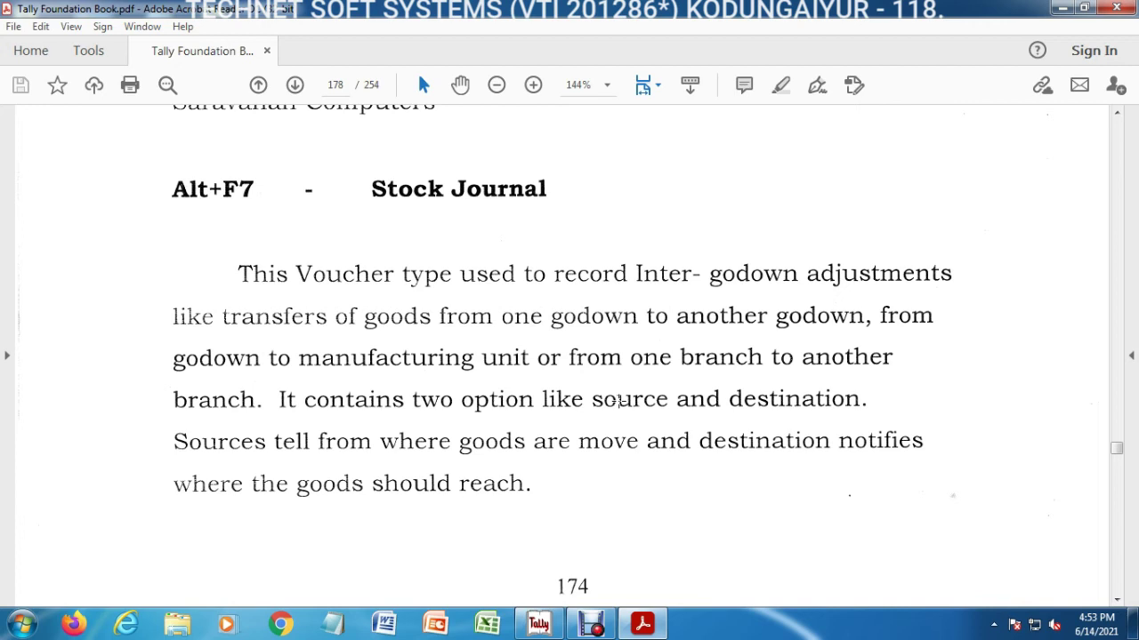
Scroll to page 179's example moving 5 HP Laser Printers from East Zone Godown to Main Location.
{"action": "left_click", "coordinate": [1115, 601]}
{"action": "left_click_drag", "start_coordinate": [1115, 601], "coordinate": [1116, 601]}
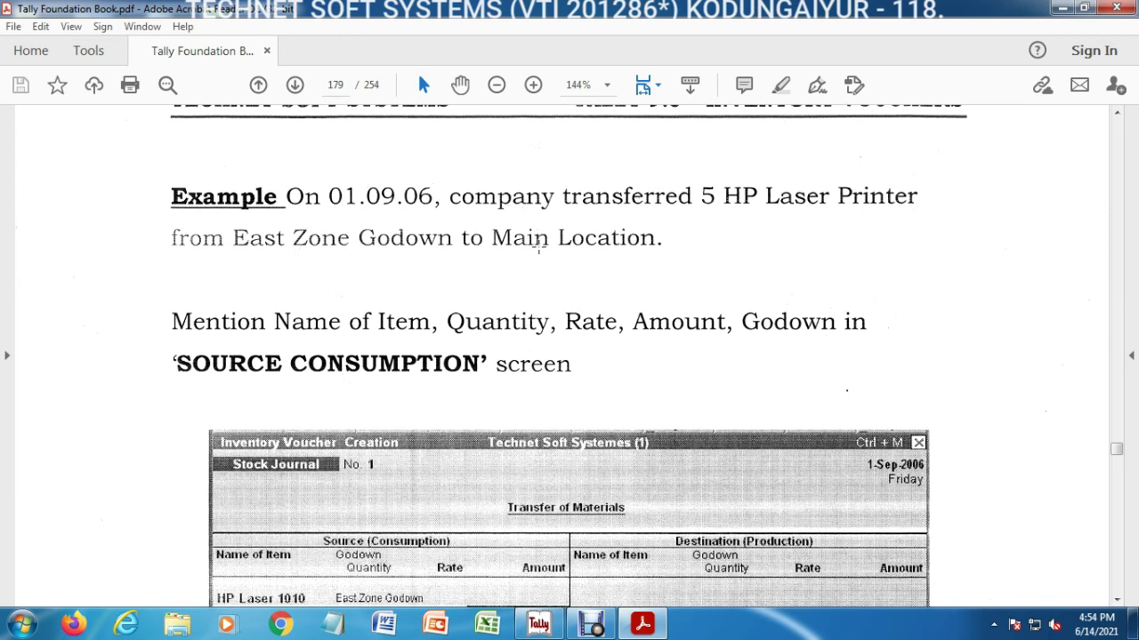
{"action": "left_click", "coordinate": [1117, 600]}
Review the Destination Production screenshot, then minimize the PDF manual and return toward Tally.
{"action": "scroll", "coordinate": [1116, 603], "scroll_direction": "down", "scroll_amount": 4}
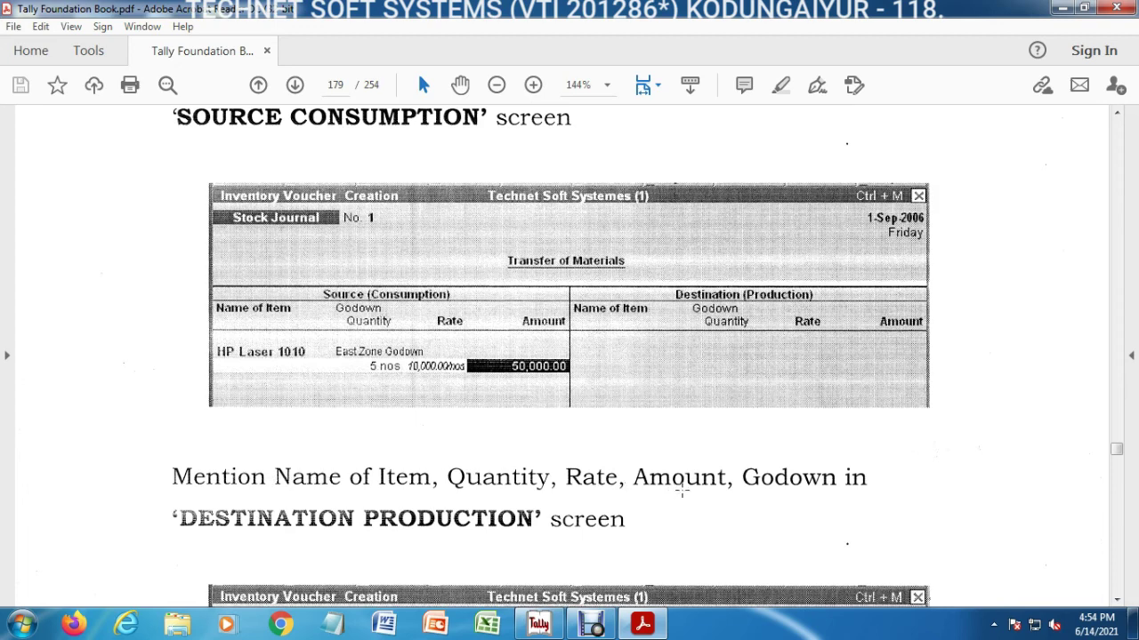
{"action": "left_click", "coordinate": [1118, 600]}
{"action": "left_click", "coordinate": [1117, 600]}
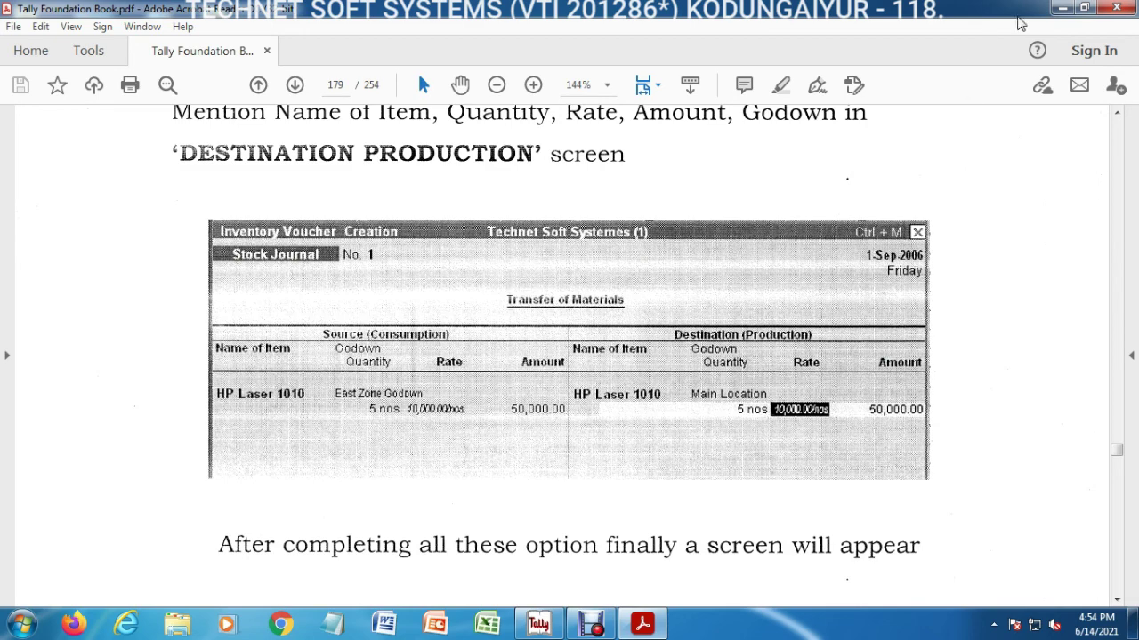
{"action": "left_click", "coordinate": [1062, 8]}
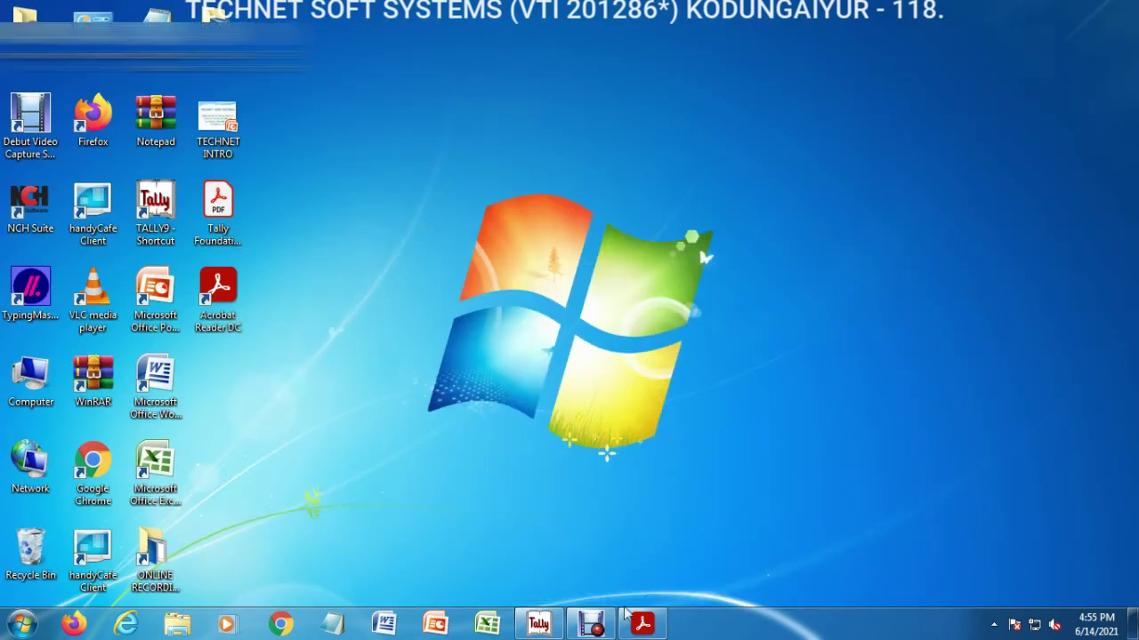
{"action": "left_click", "coordinate": [538, 623]}
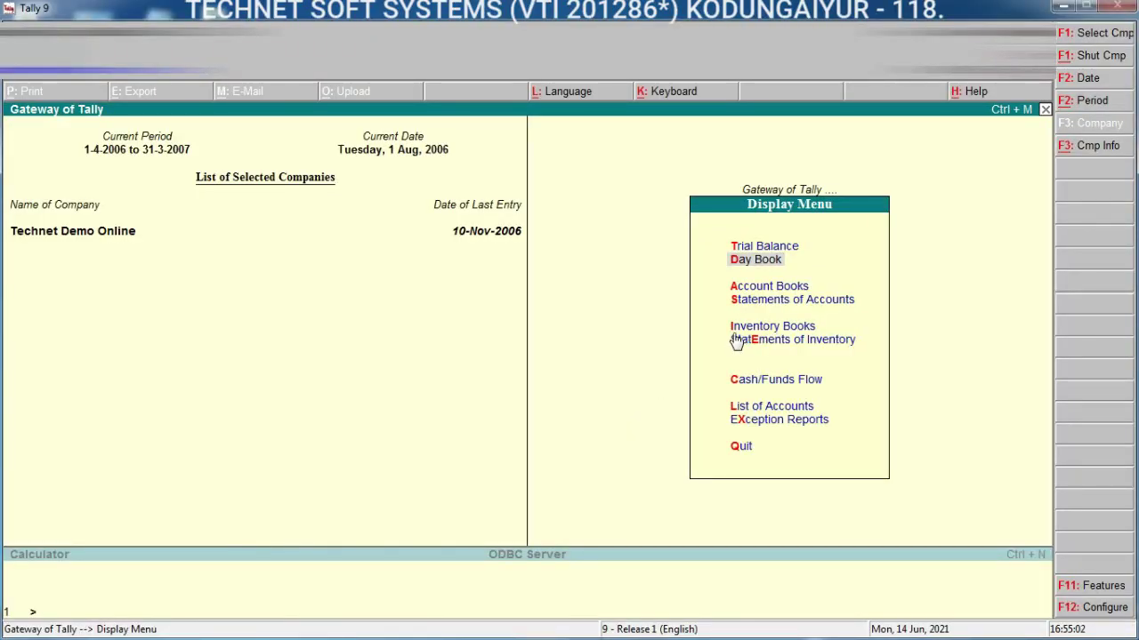
From the Gateway of Tally, start a Stock Journal voucher (Alt+F7) dated 1-Aug-2006.
{"action": "key", "text": "Escape"}
{"action": "key", "text": "v"}
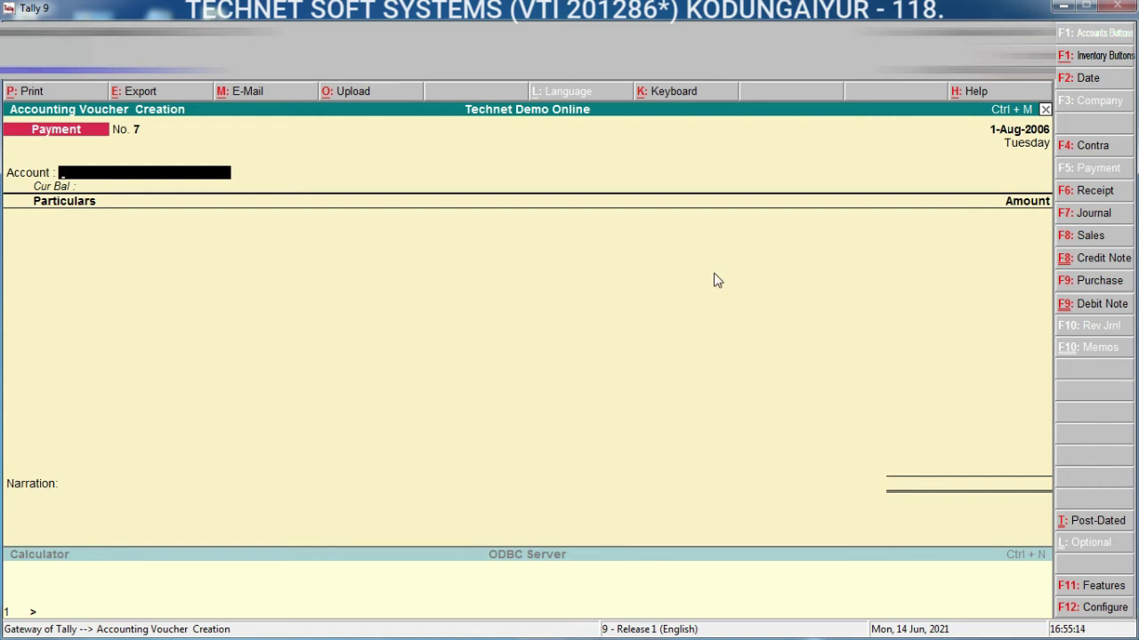
{"action": "key", "text": "alt+F7"}
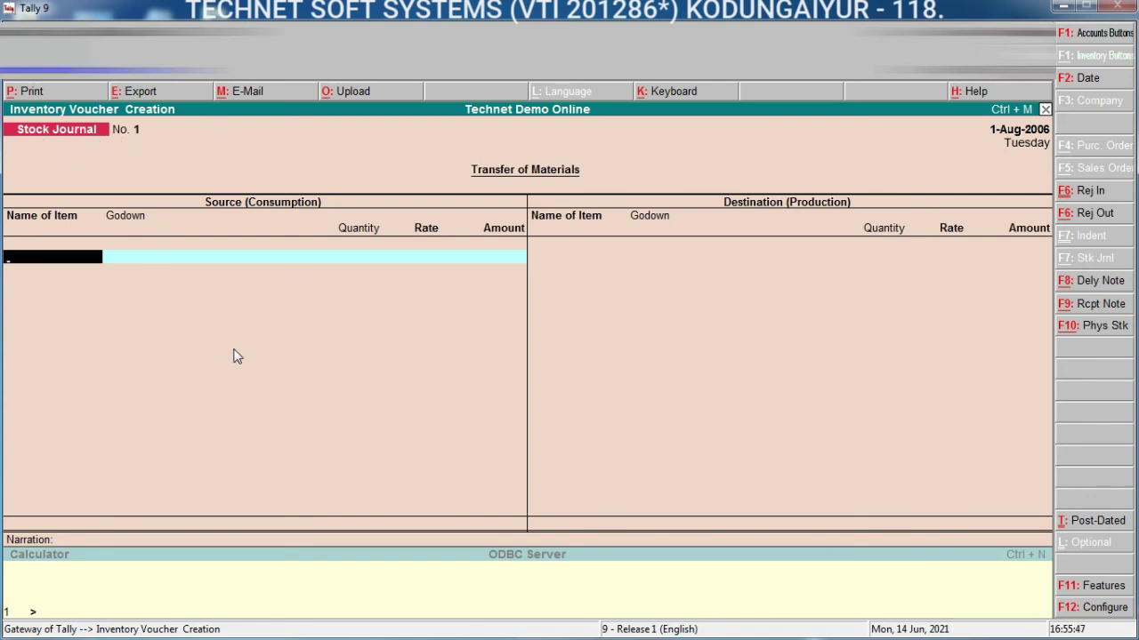
{"action": "key", "text": "F2"}
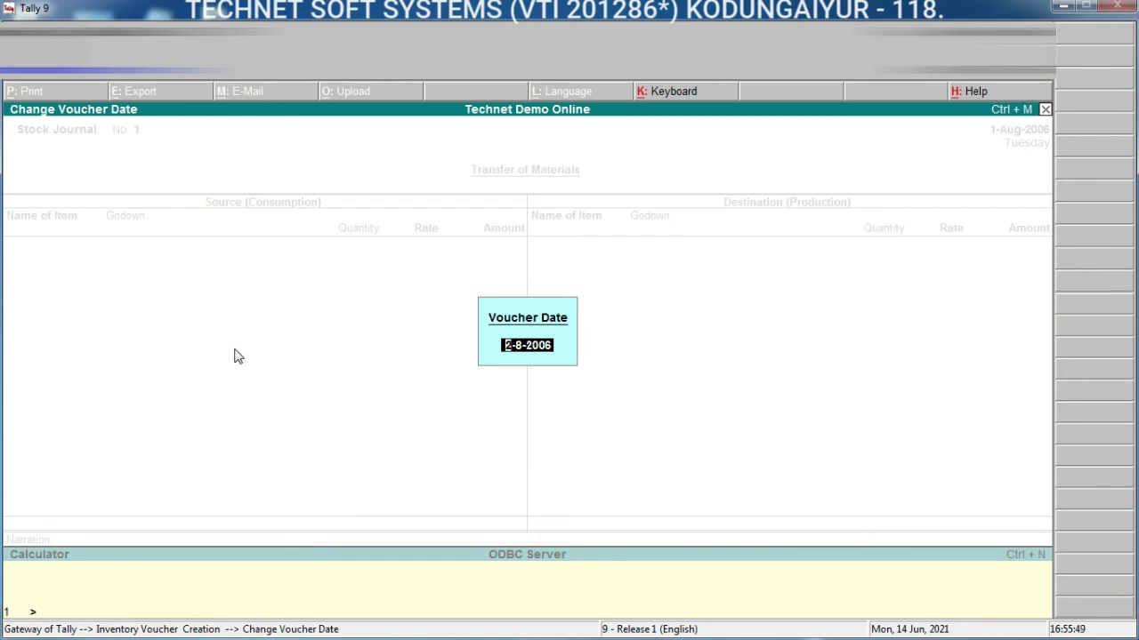
Date the voucher 1-Sep-2006 and choose Hp Laser 1010 as the source item.
{"action": "type", "text": "1.9"}
{"action": "key", "text": "Return"}
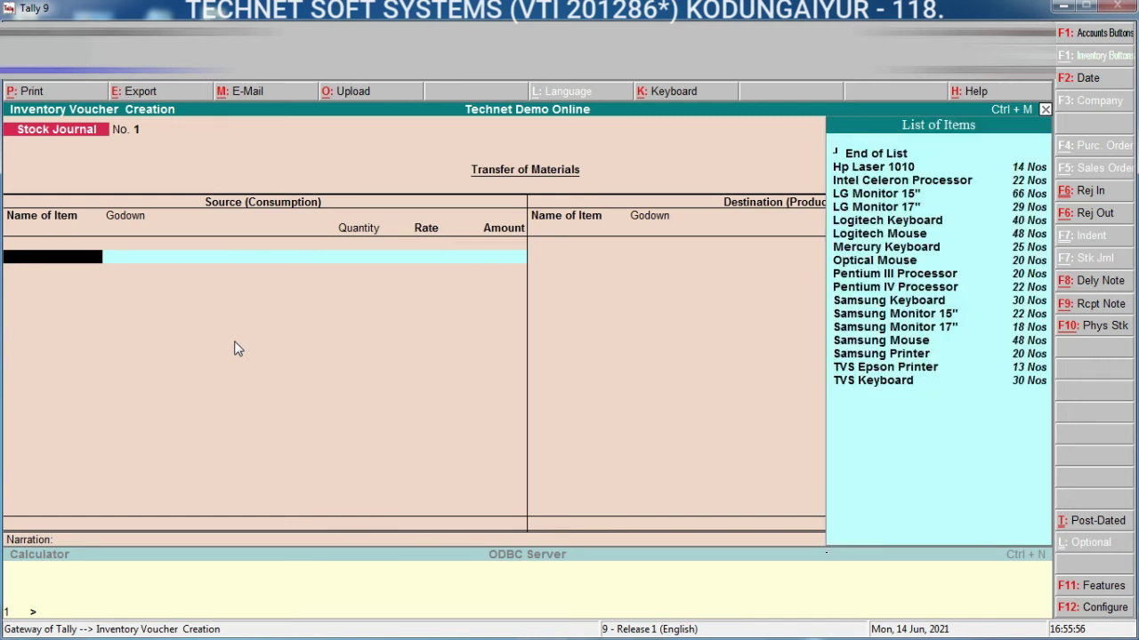
{"action": "type", "text": "H"}
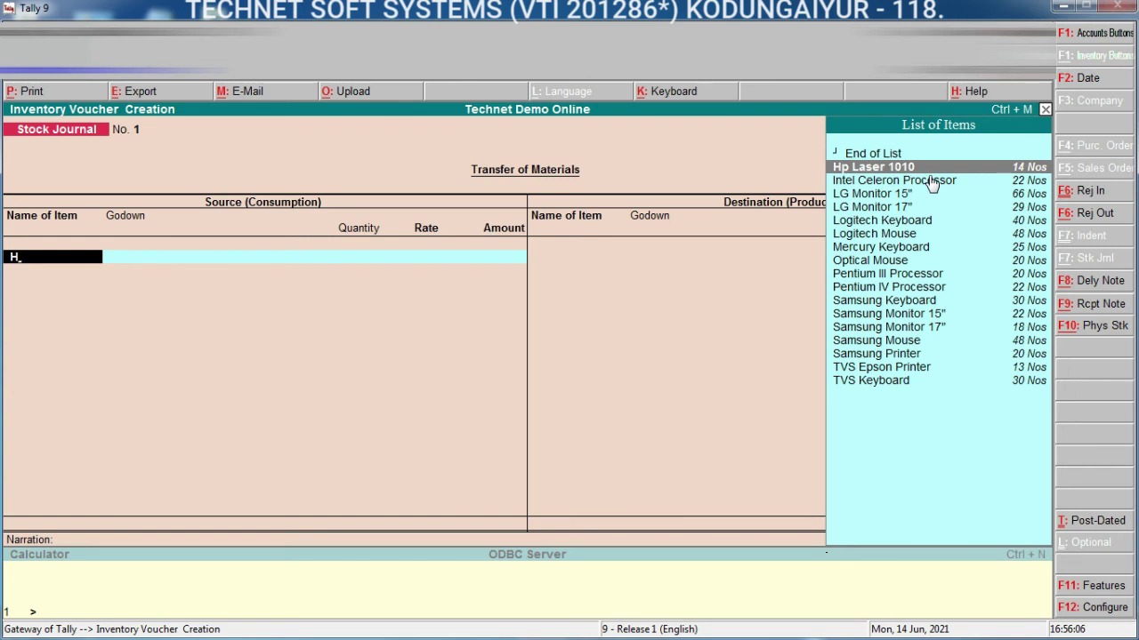
{"action": "key", "text": "Return"}
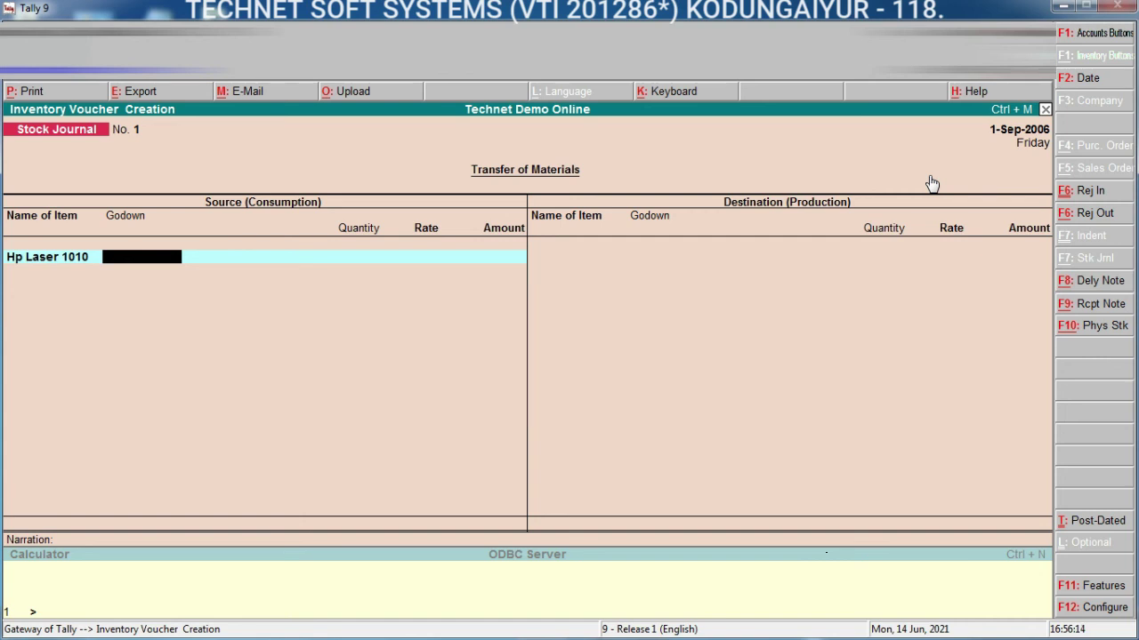
Take 5 Nos from East Zone Godown at 10,000.00 per unit, totalling 50,000.00.
{"action": "type", "text": "E"}
{"action": "key", "text": "Return"}
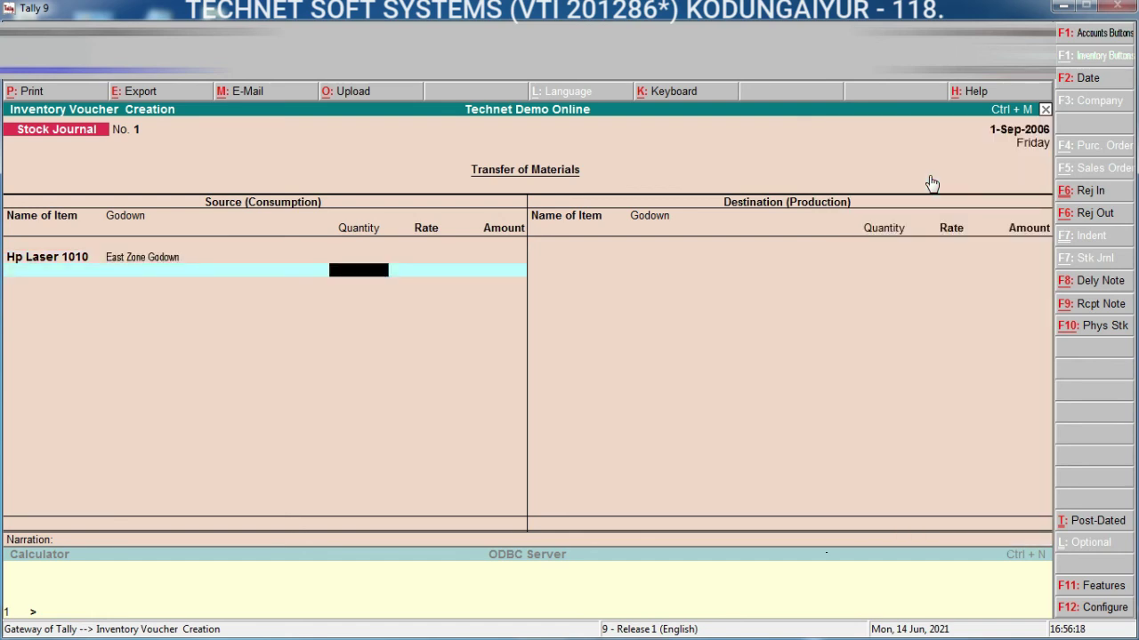
{"action": "type", "text": "5"}
{"action": "key", "text": "Return"}
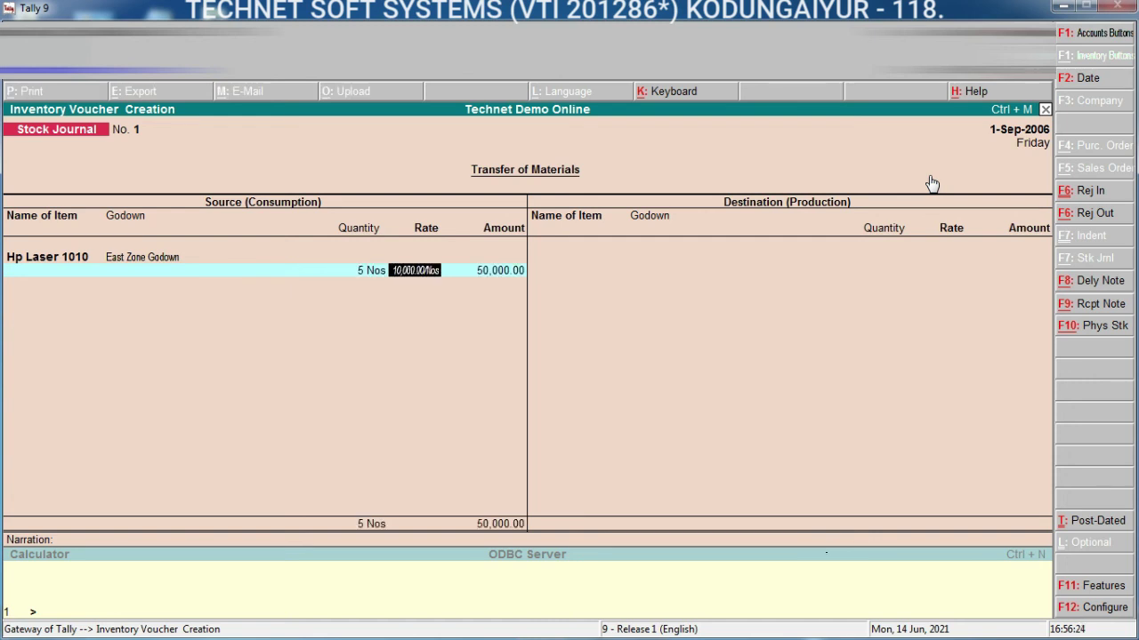
{"action": "key", "text": "Return"}
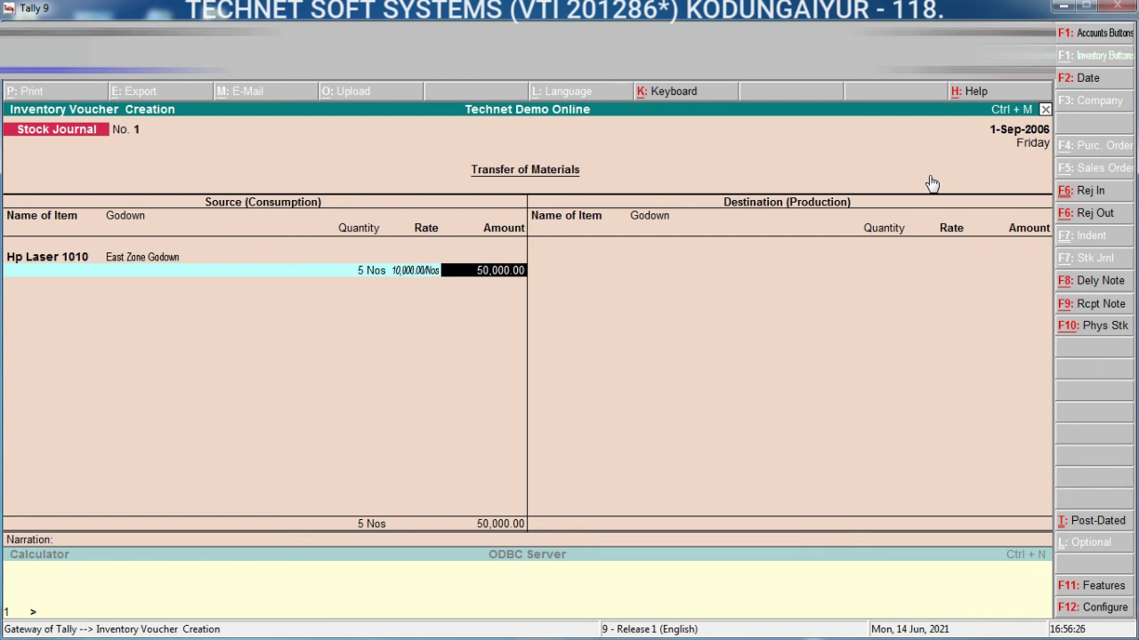
{"action": "key", "text": "Return"}
{"action": "key", "text": "Return"}
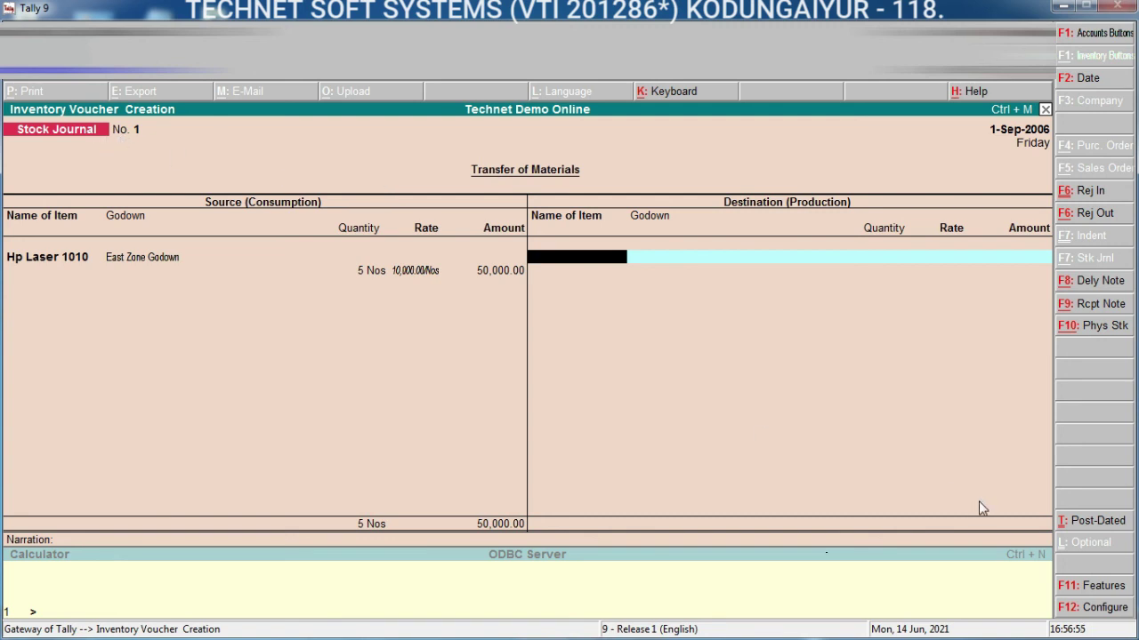
Enter Hp Laser 1010 as the destination item with Main Location as its godown.
{"action": "type", "text": "H"}
{"action": "key", "text": "Return"}
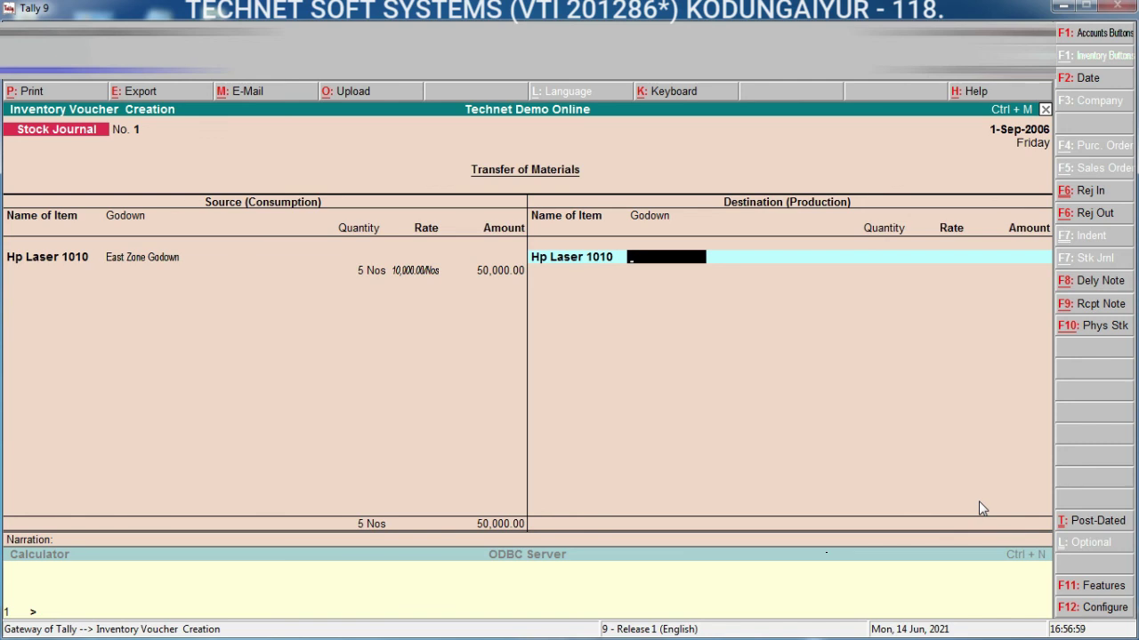
{"action": "type", "text": "M"}
{"action": "key", "text": "Return"}
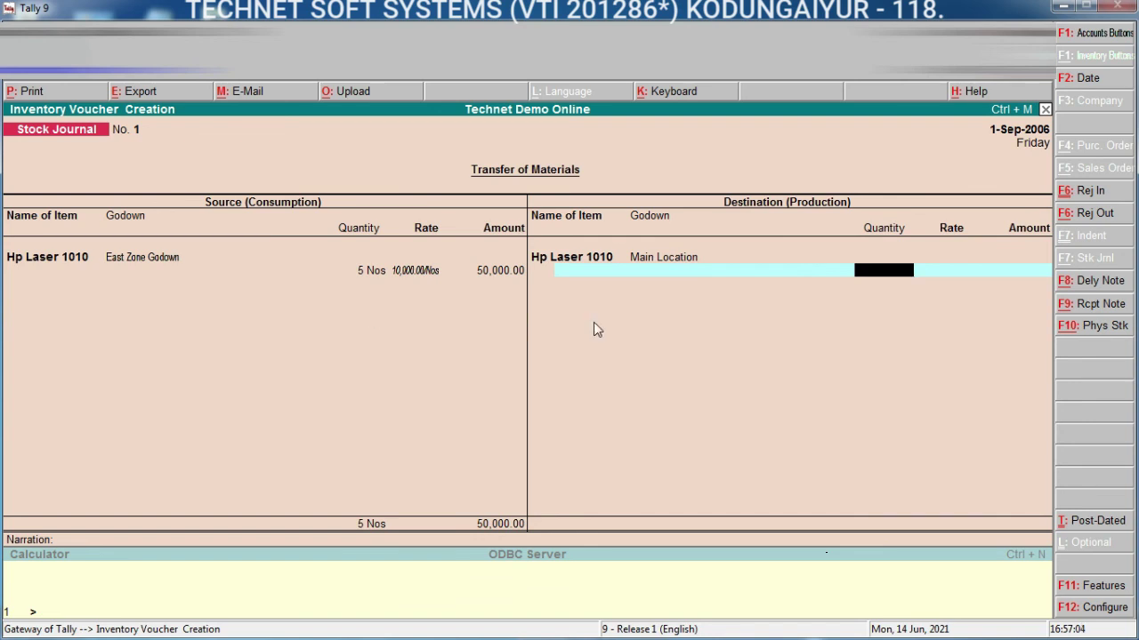
{"action": "key", "text": "BackSpace"}
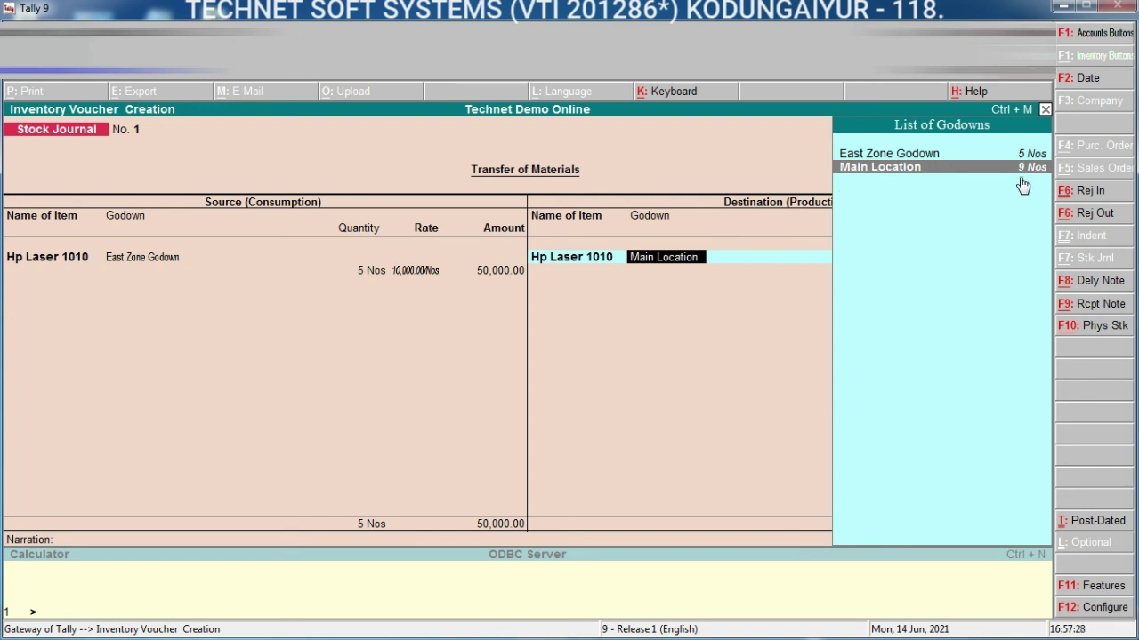
Receive 5 Nos into Main Location at 10,000.00 per unit, totalling 50,000.00.
{"action": "key", "text": "Return"}
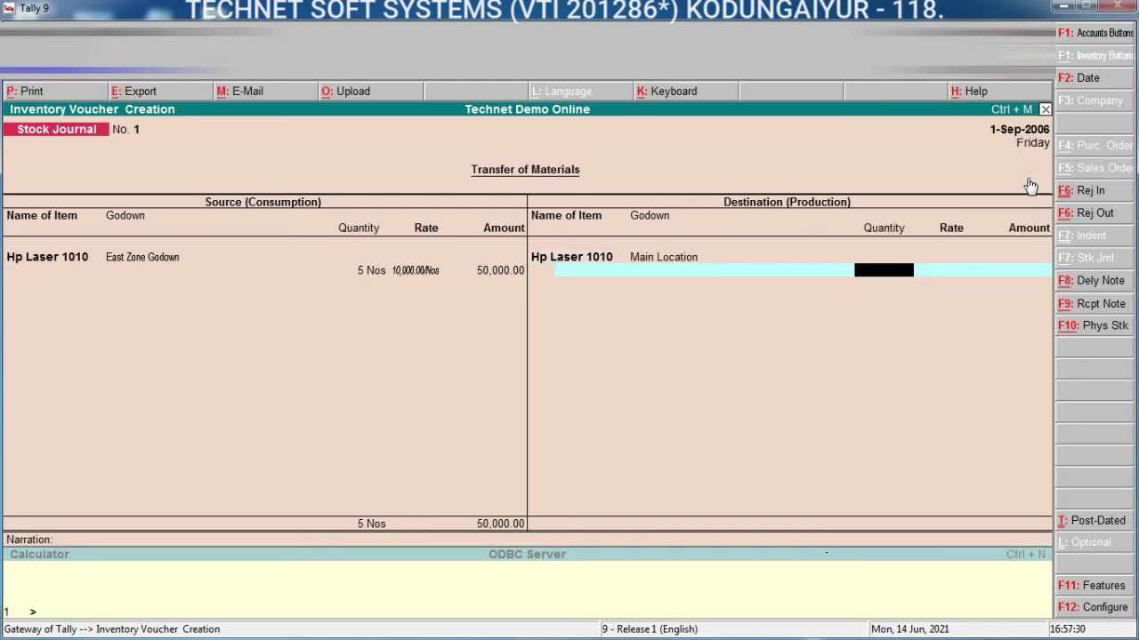
{"action": "type", "text": "5"}
{"action": "key", "text": "Return"}
{"action": "key", "text": "Return"}
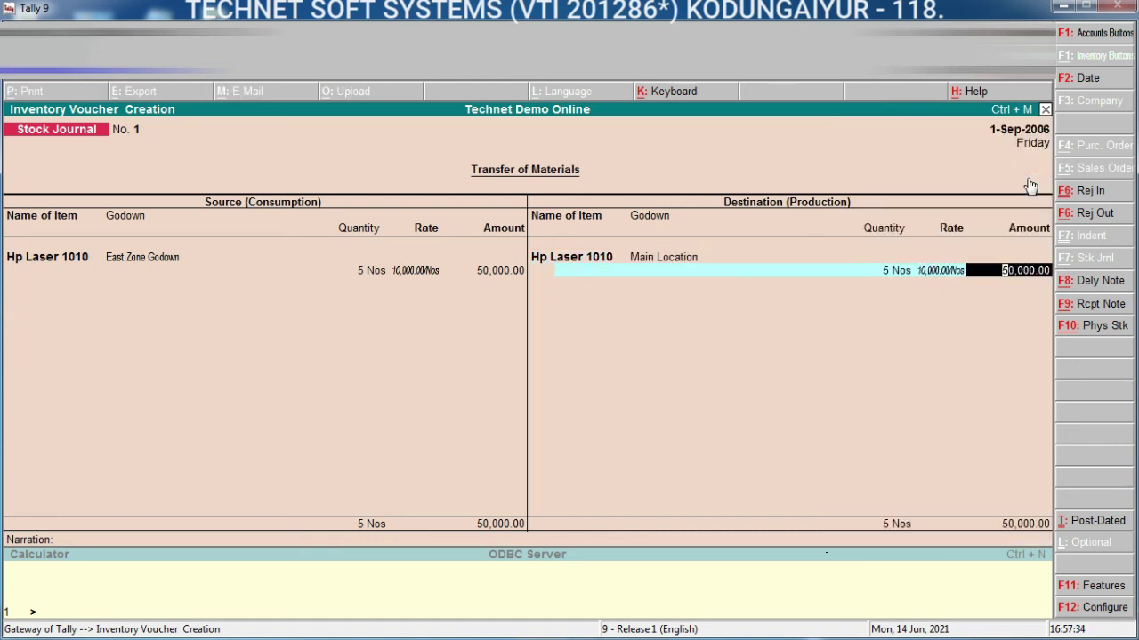
{"action": "key", "text": "Return"}
{"action": "key", "text": "Return"}
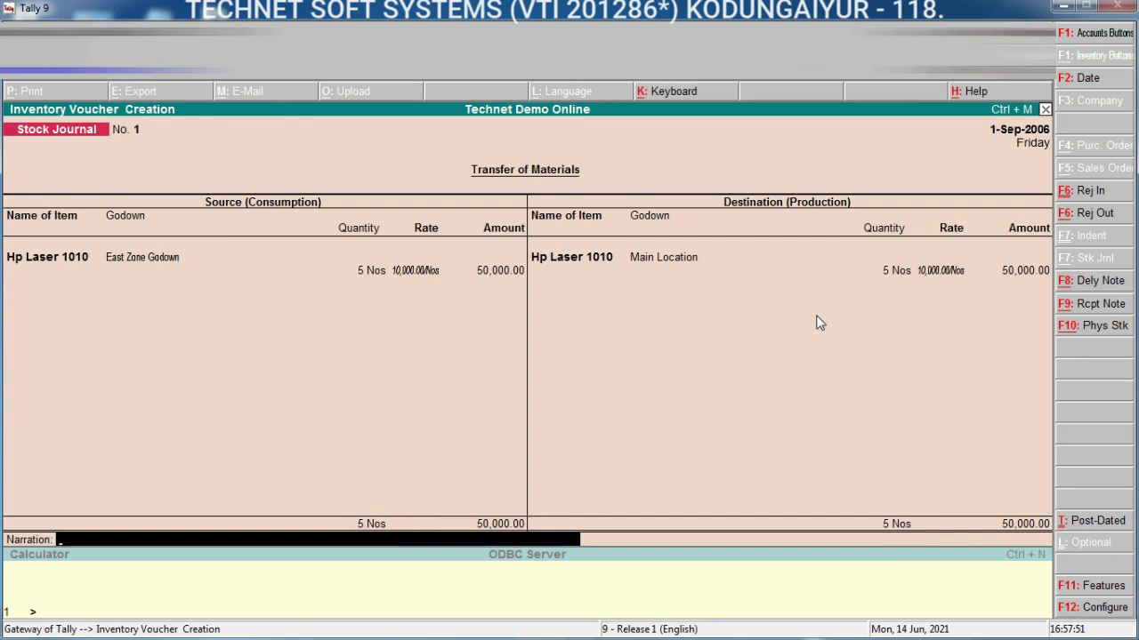
Save the Stock Journal voucher and open the Day Book.
{"action": "key", "text": "F5"}
{"action": "key", "text": "Escape"}
{"action": "key", "text": "d"}
{"action": "key", "text": "y"}
Set the Day Book period from 1-4-2006 and select the new Hp Laser 1010 entry.
{"action": "key", "text": "alt+F2"}
{"action": "type", "text": "1-4-2006"}
{"action": "key", "text": "Return"}
{"action": "key", "text": "Return"}
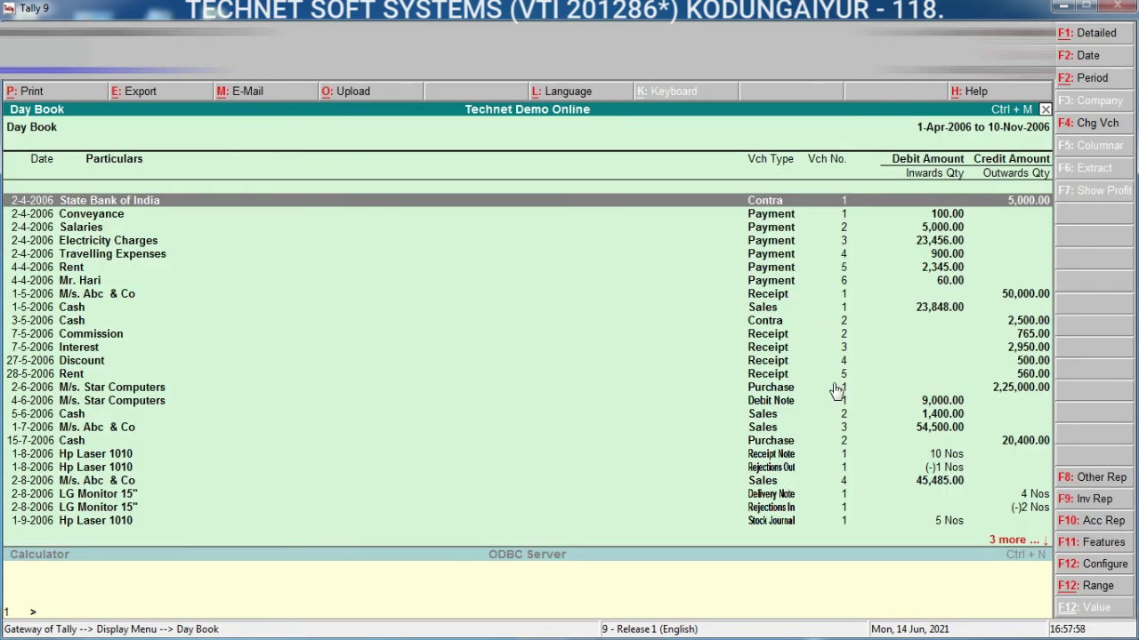
{"action": "left_click", "coordinate": [823, 522]}
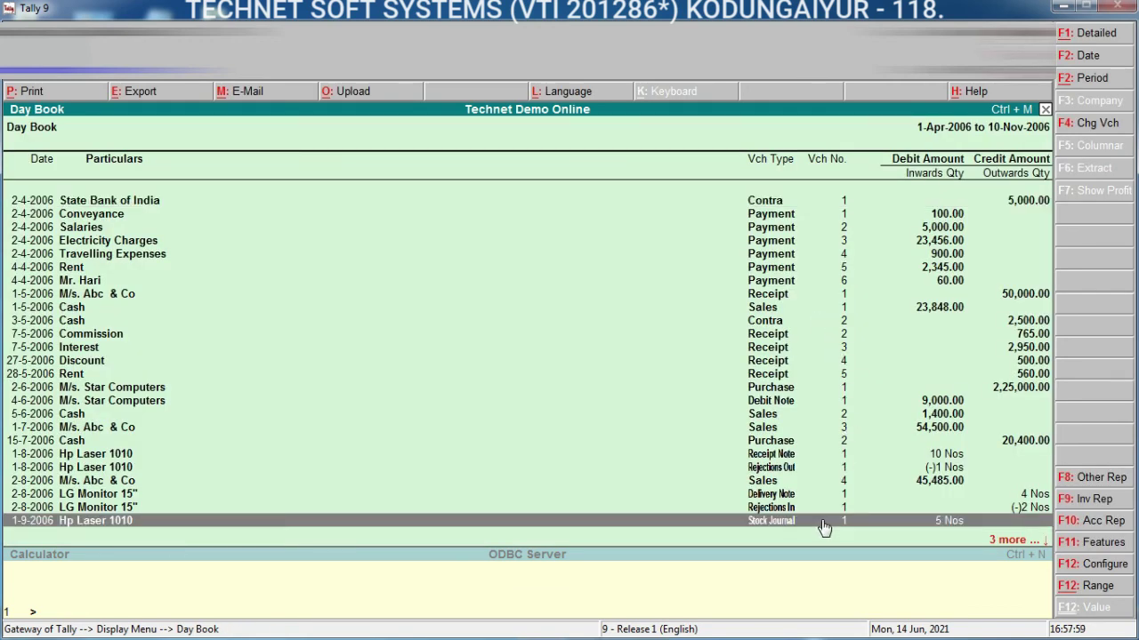